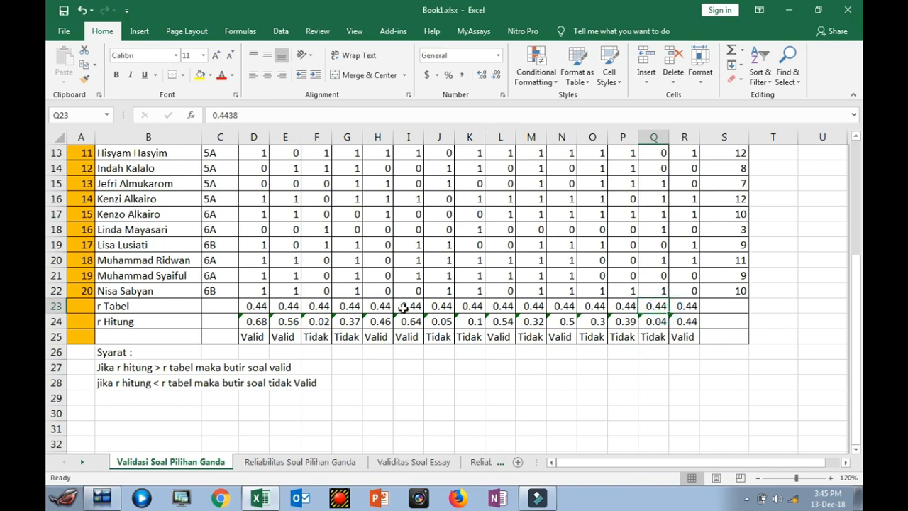
Inspect the r Hitung correlation formulas in row 24 and the validity formulas in row 25 across the question columns
left_click(254, 320)
left_click(351, 322)
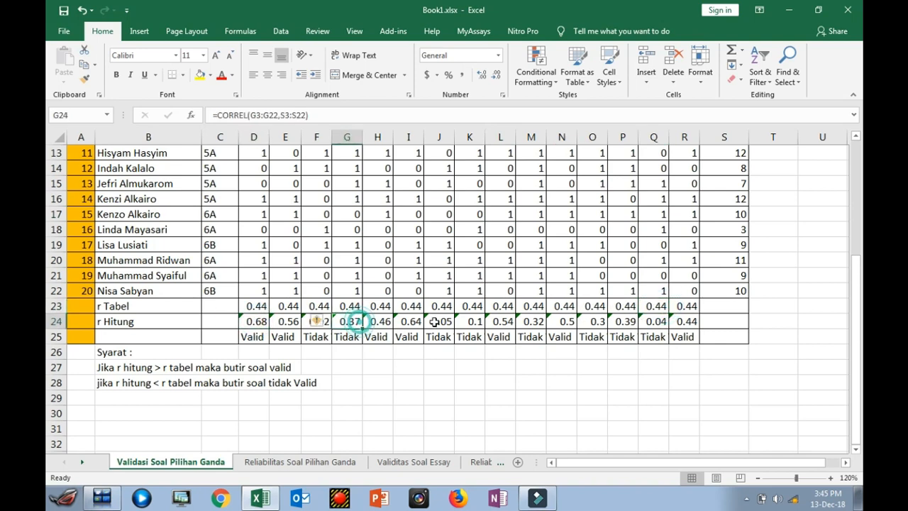
left_click(472, 322)
left_click(541, 324)
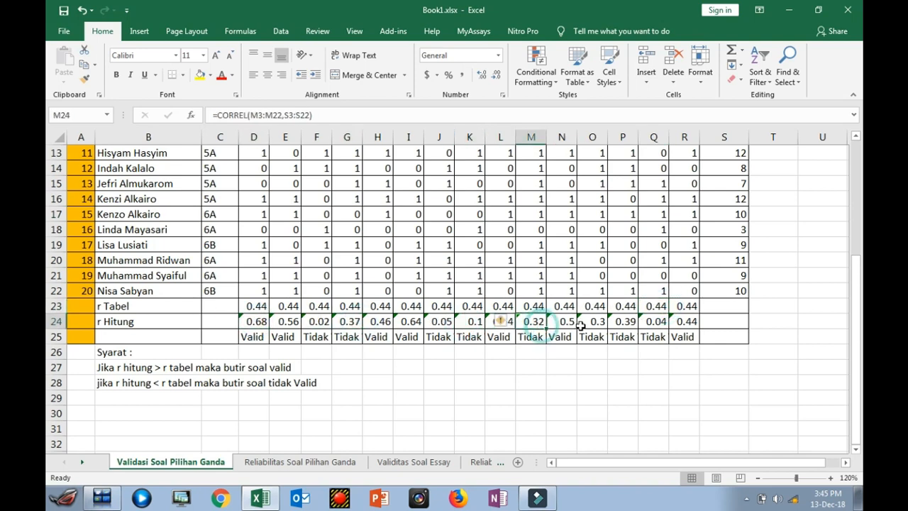
left_click(591, 322)
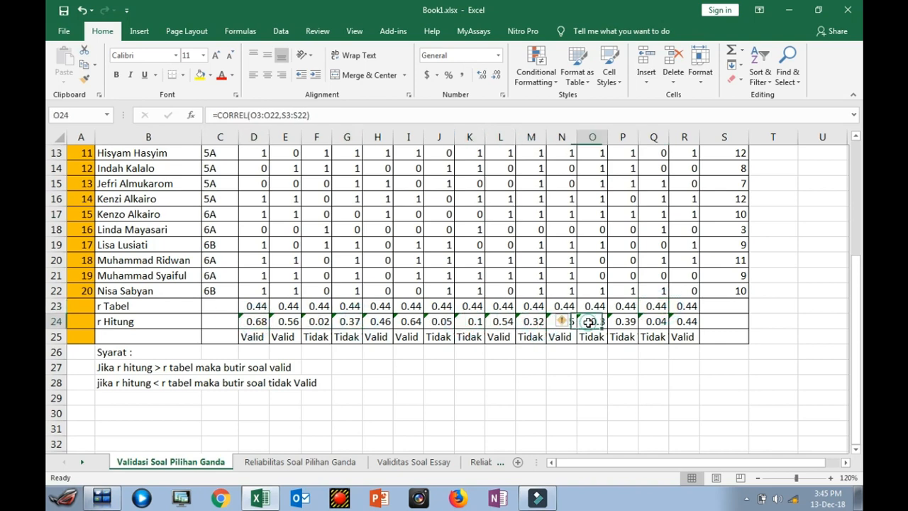
left_click(266, 339)
left_click(340, 338)
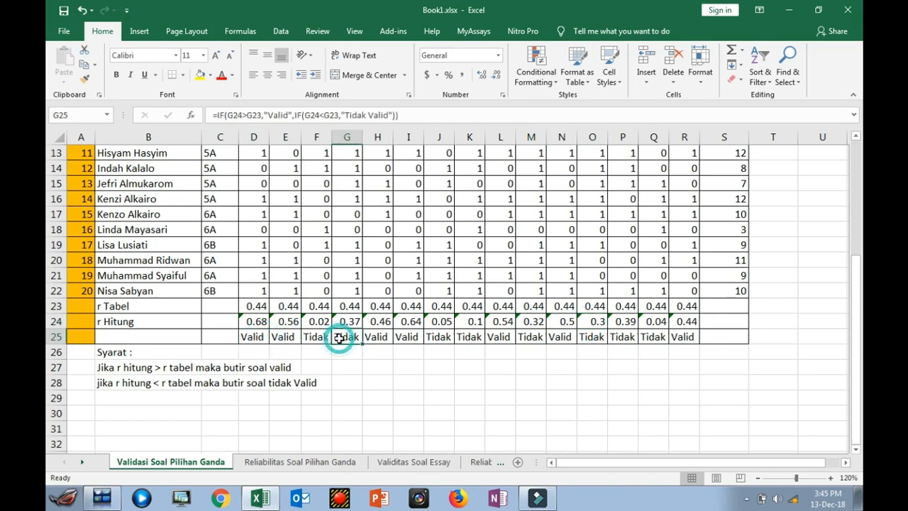
left_click(404, 338)
left_click(474, 336)
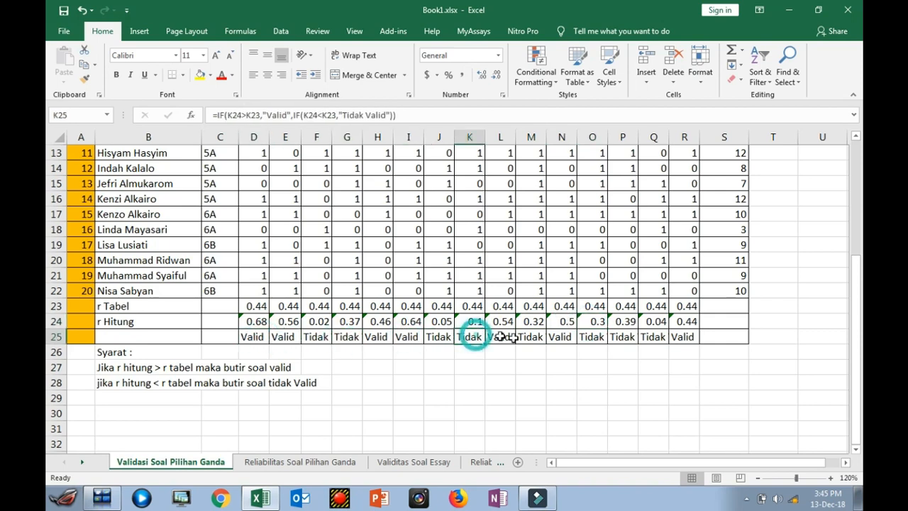
left_click(530, 338)
left_click(581, 337)
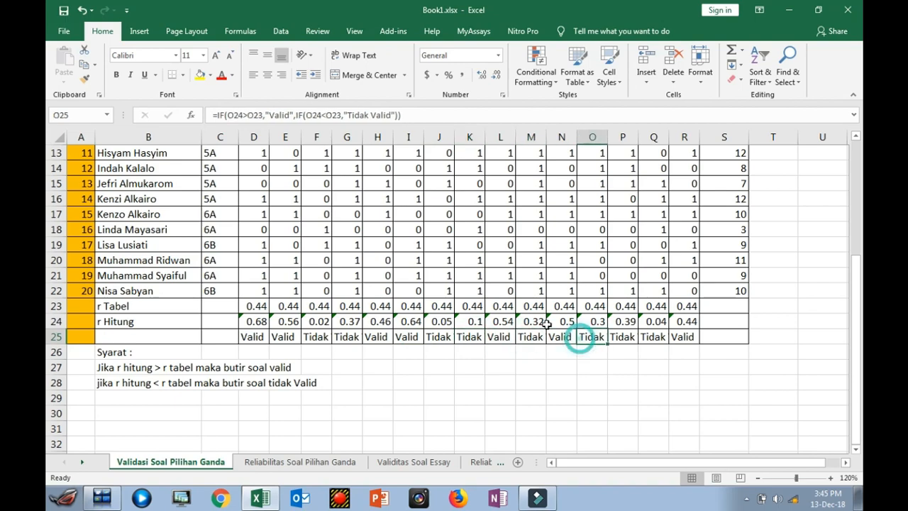
Review the table headers No, Nama Siswa, Nomor Butir Soal and Jumlah, along with the student list and item scores
scroll(474, 278, "up", 4)
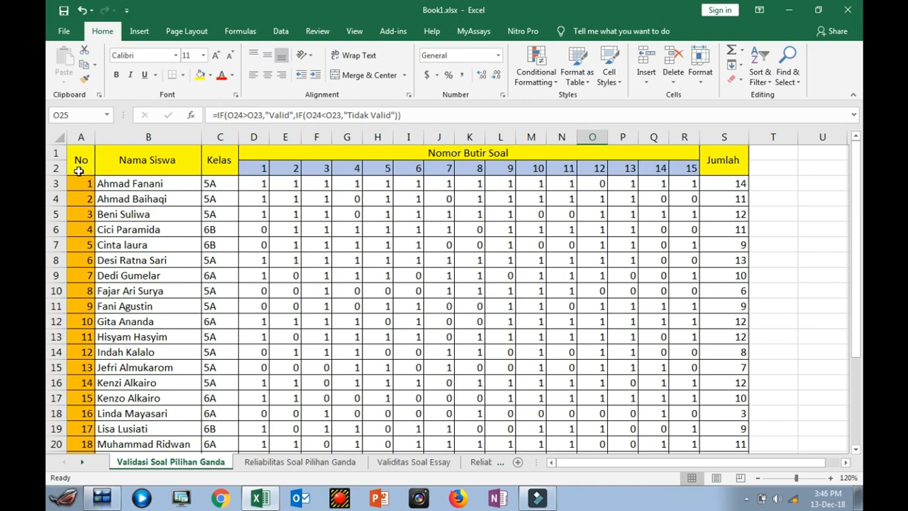
left_click(78, 161)
left_click(114, 159)
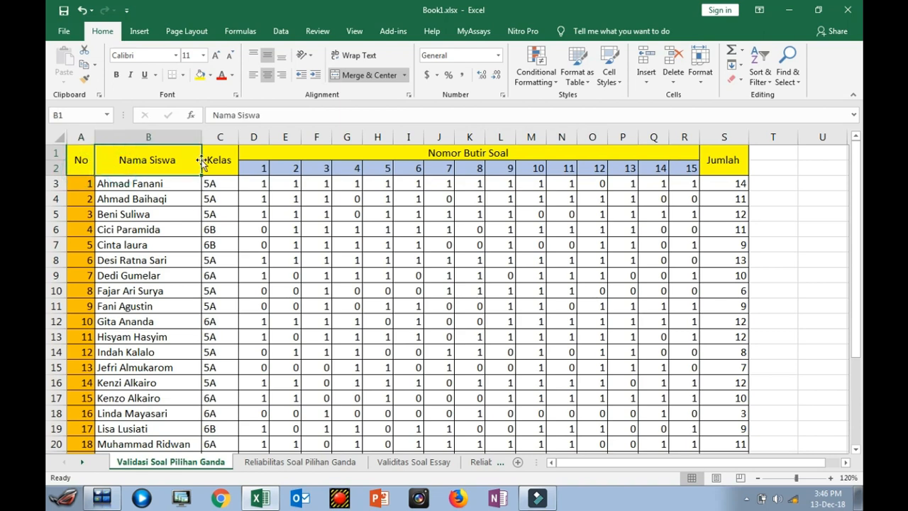
left_click(377, 155)
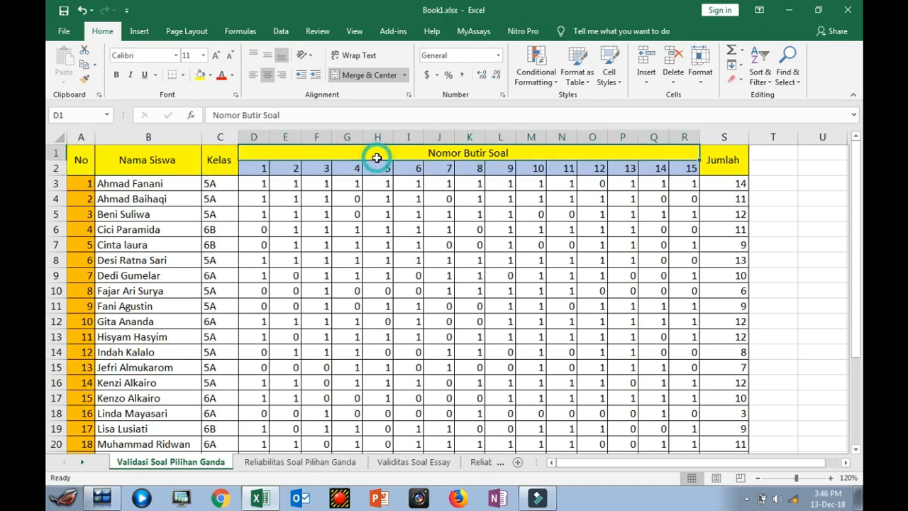
left_click(724, 162)
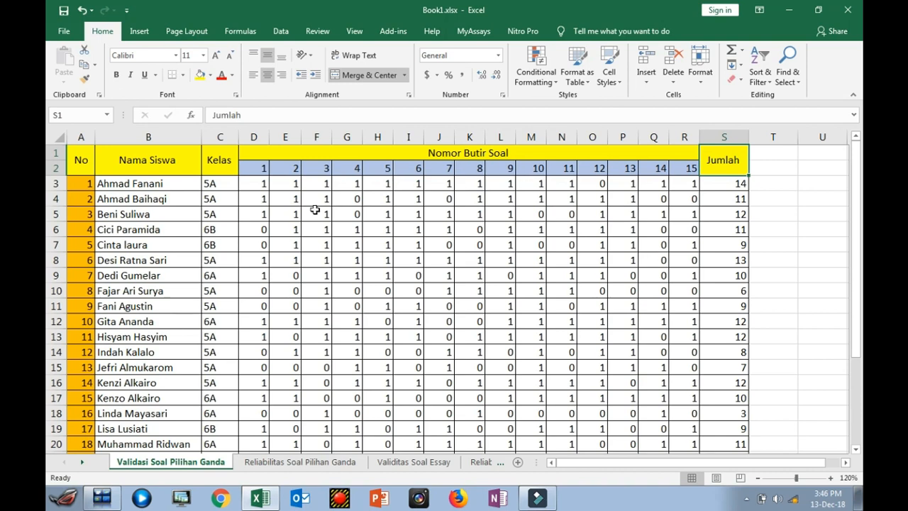
left_click(97, 306)
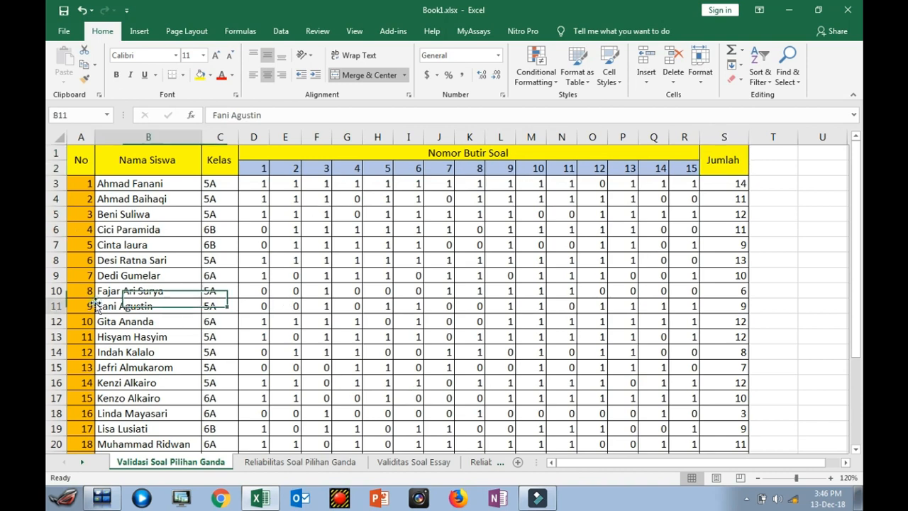
scroll(78, 383, "down", 1)
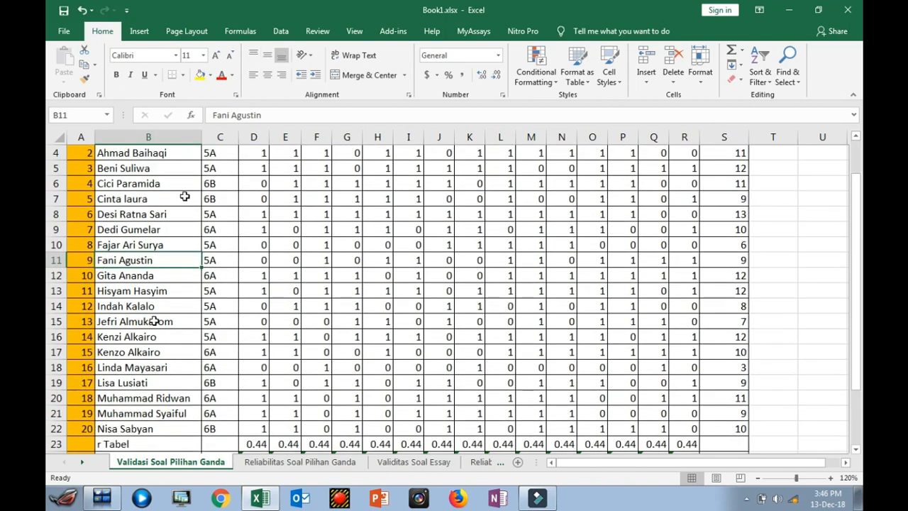
scroll(186, 315, "up", 1)
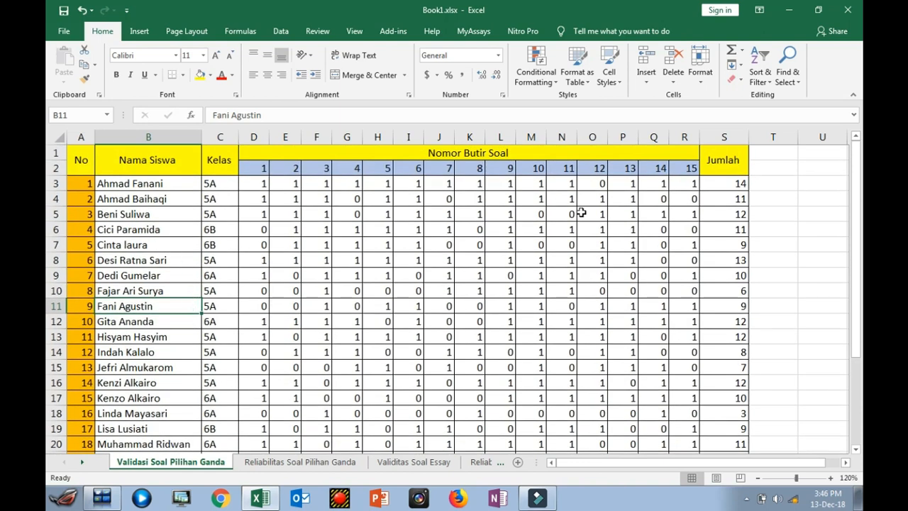
left_click(437, 254)
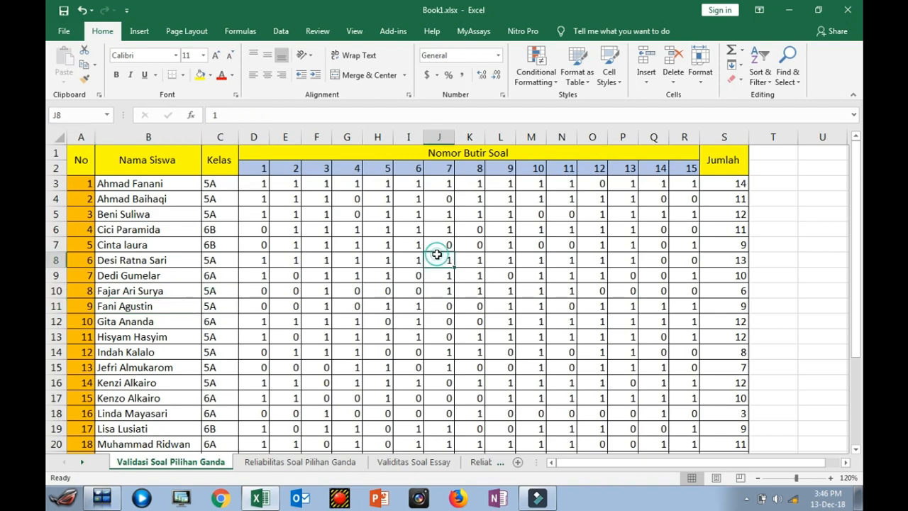
Read the Syarat validity criteria in rows 26 to 28 and compare them with the r Tabel and r Hitung rows
scroll(437, 254, "down", 7)
scroll(437, 254, "down", 3)
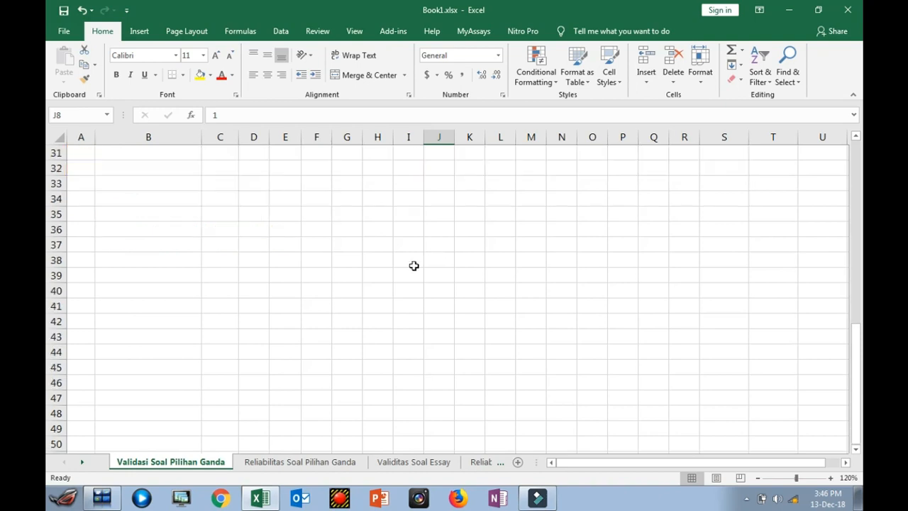
scroll(414, 265, "up", 5)
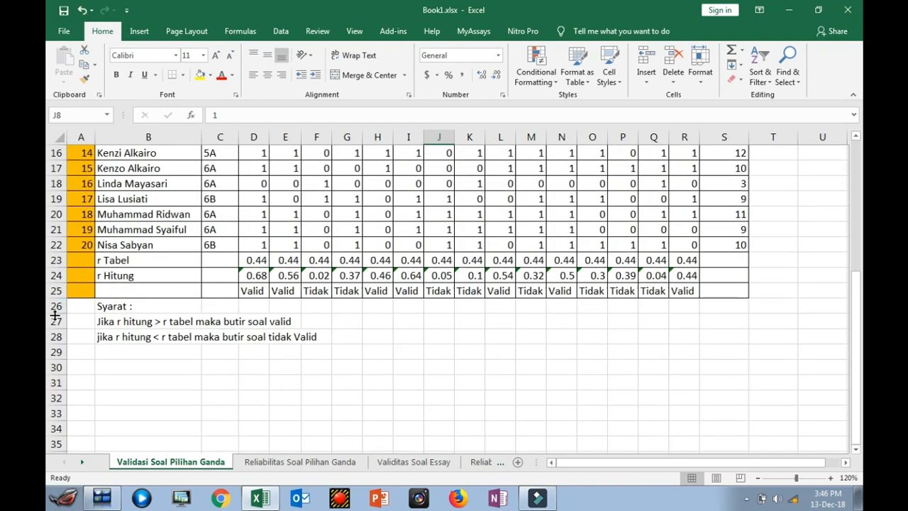
left_click(100, 305)
left_click(113, 325)
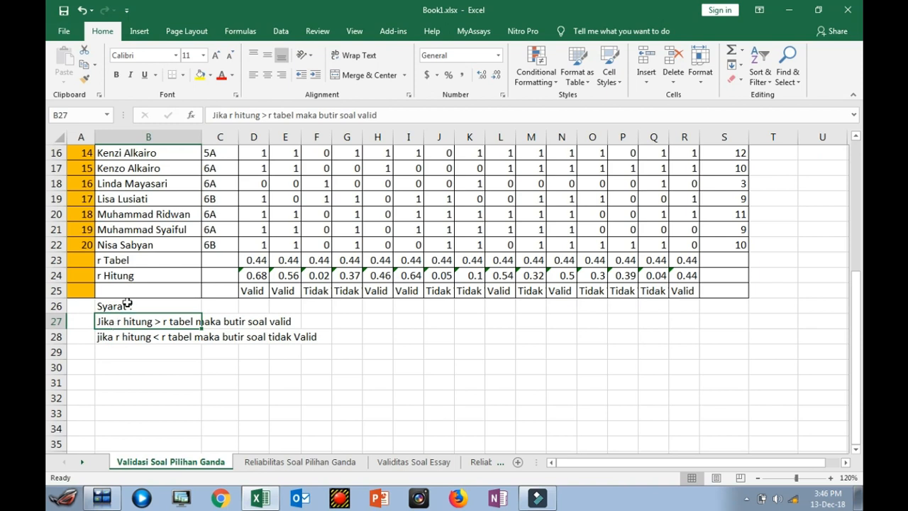
left_click(117, 277)
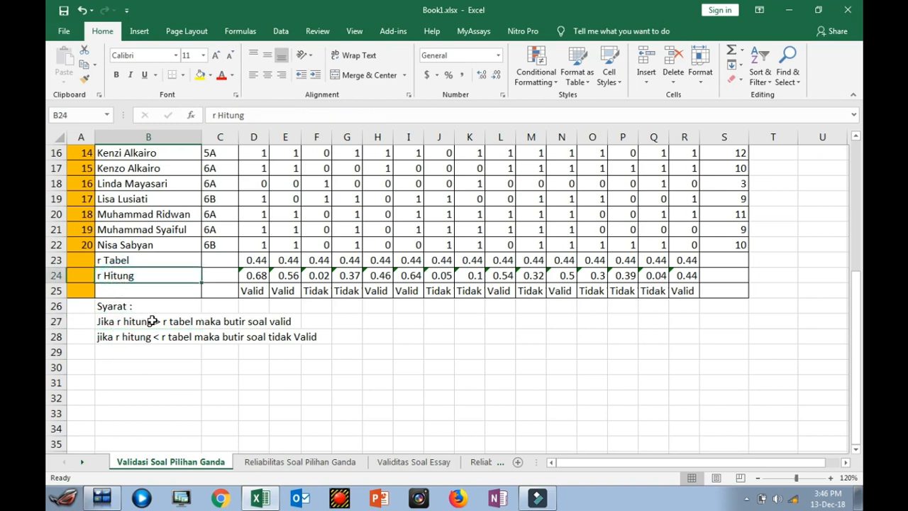
left_click(149, 262)
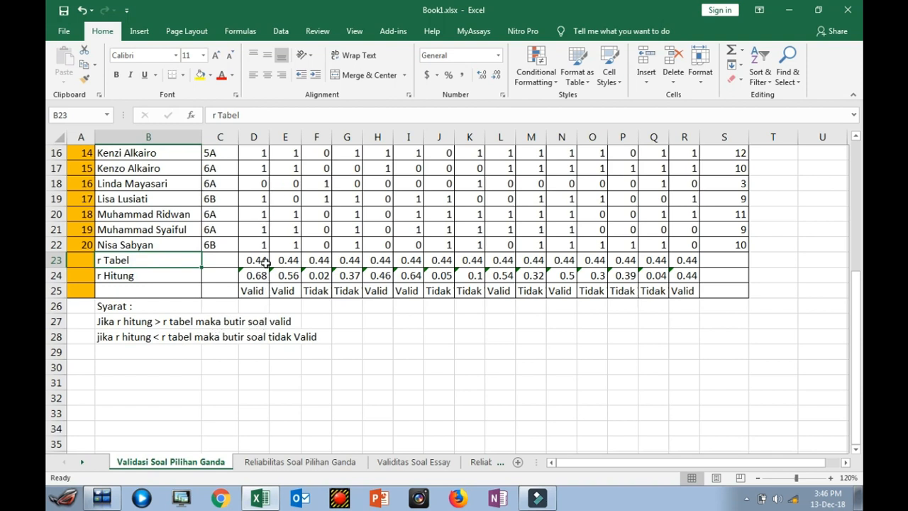
left_click(133, 340)
left_click(118, 276)
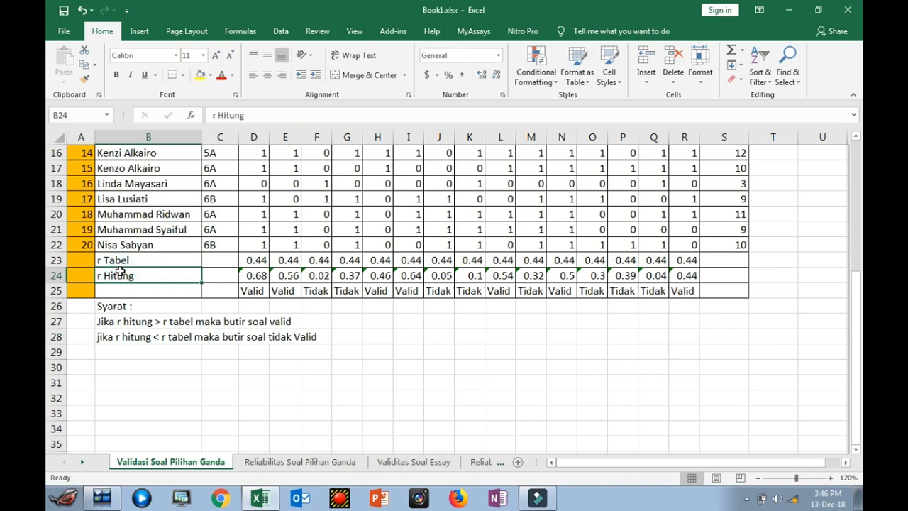
left_click(122, 261)
left_click(178, 340)
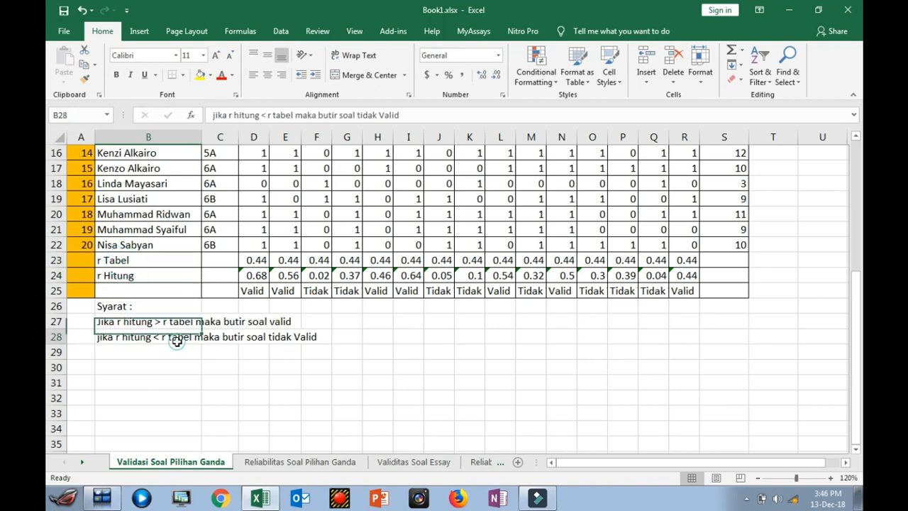
left_click(261, 339)
Clear the first student's total in cell S3 of the Jumlah column
scroll(244, 341, "up", 2)
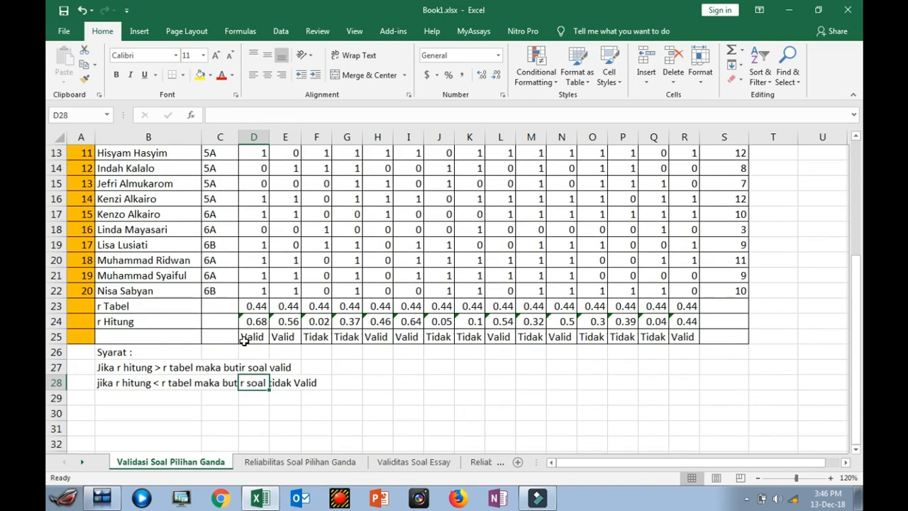
scroll(244, 340, "up", 3)
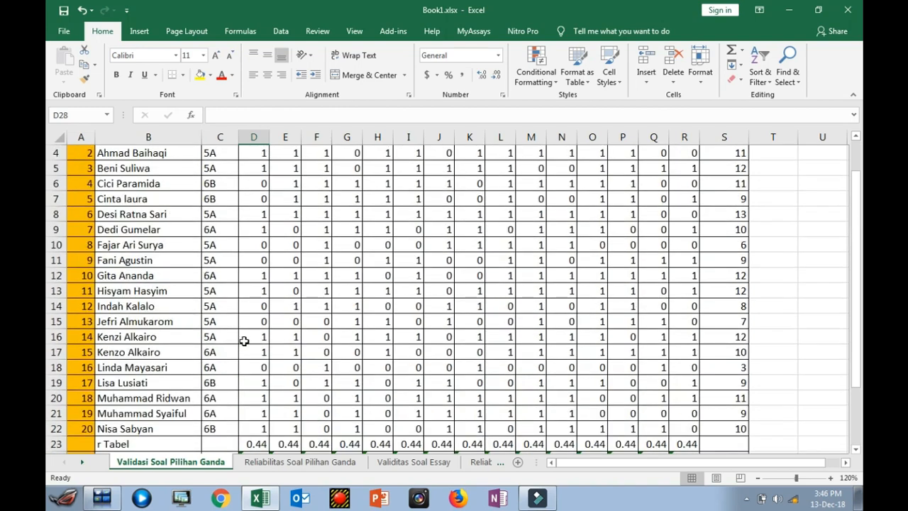
scroll(244, 340, "up", 1)
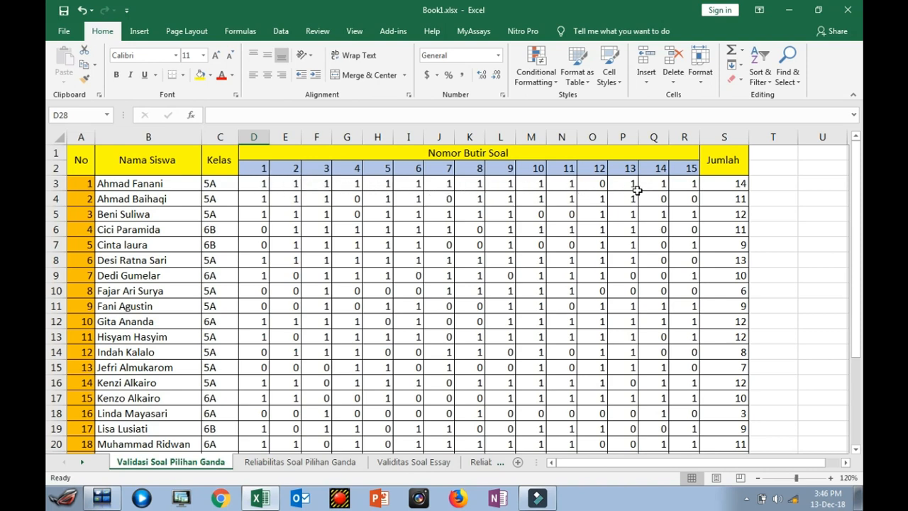
left_click(742, 184)
key("BackSpace")
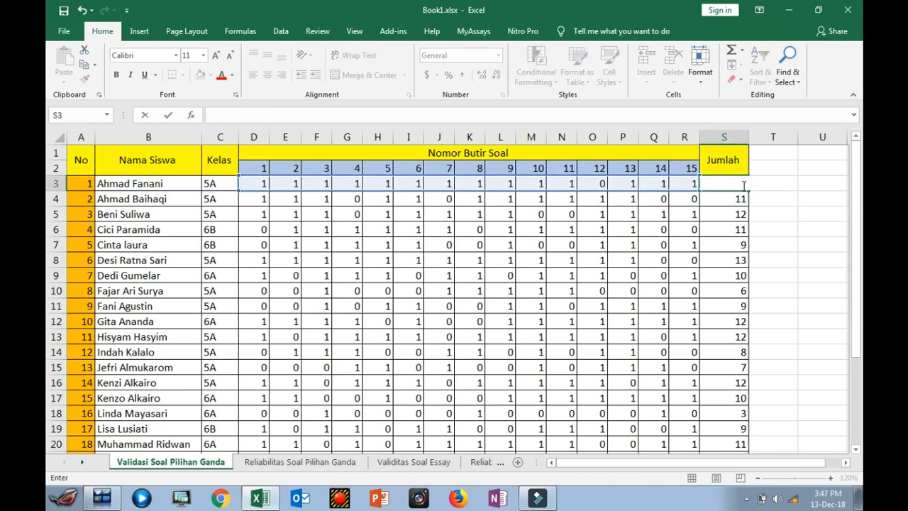
left_click(737, 201)
left_click(736, 183)
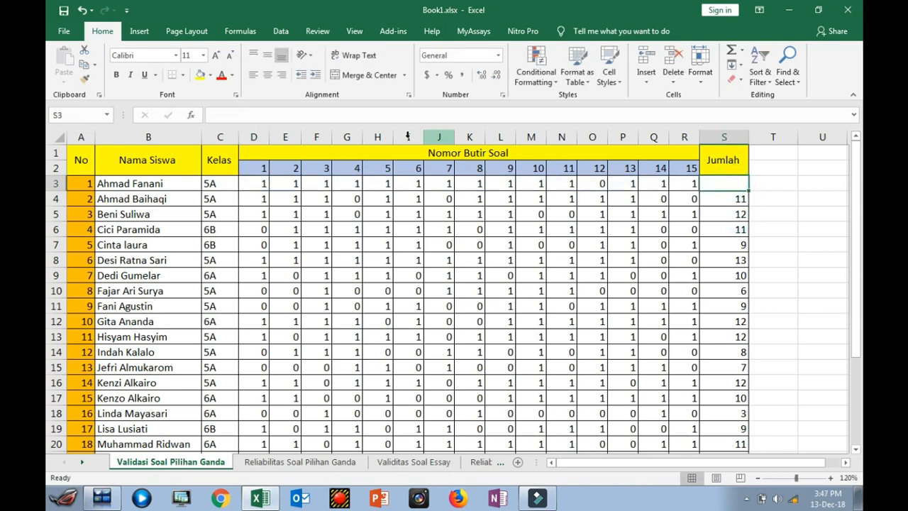
Insert a SUM function over D3:R3 in cell S3 and fill the formula down to S22
left_click(192, 116)
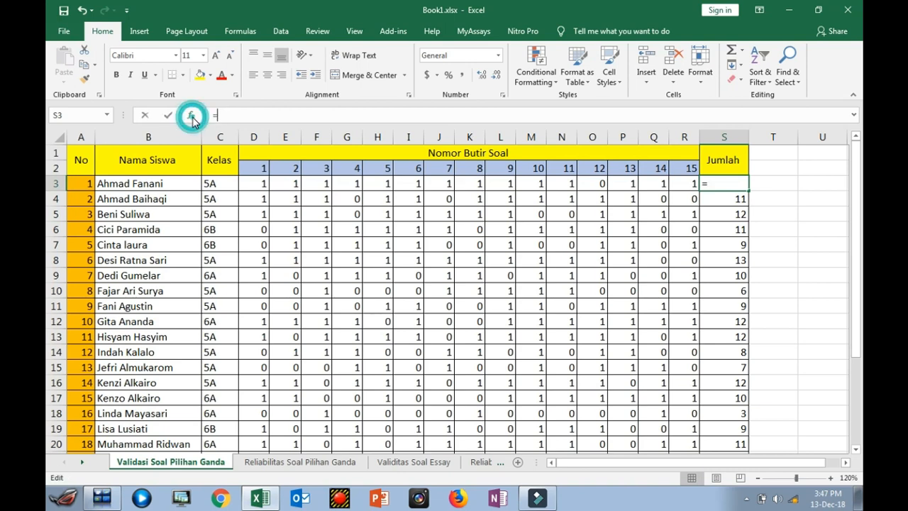
left_click(193, 350)
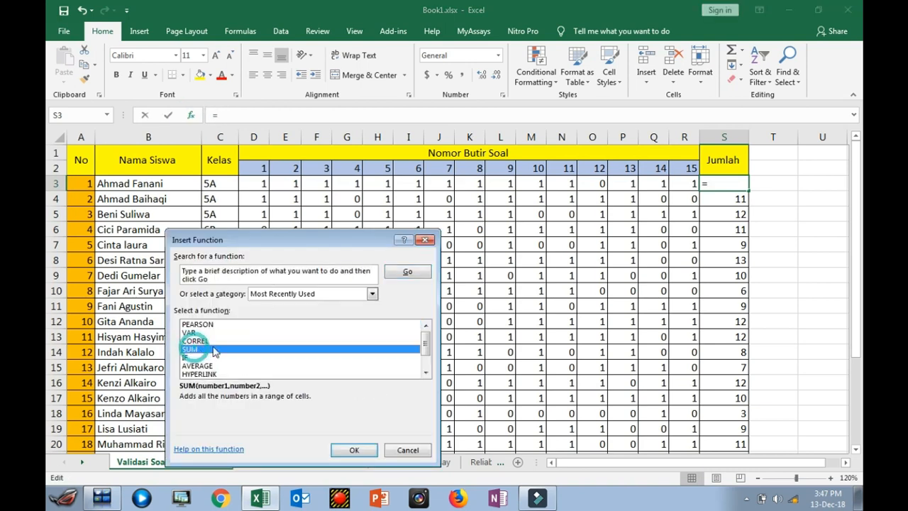
left_click(341, 450)
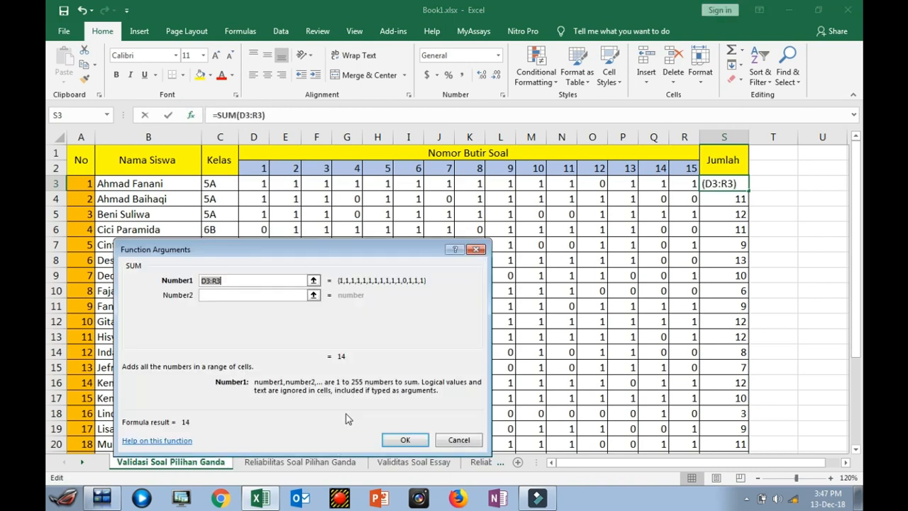
left_click(256, 184)
mouse_move(256, 184)
left_mouse_down()
mouse_move(426, 182)
mouse_move(583, 201)
mouse_move(740, 165)
mouse_move(693, 179)
left_mouse_up()
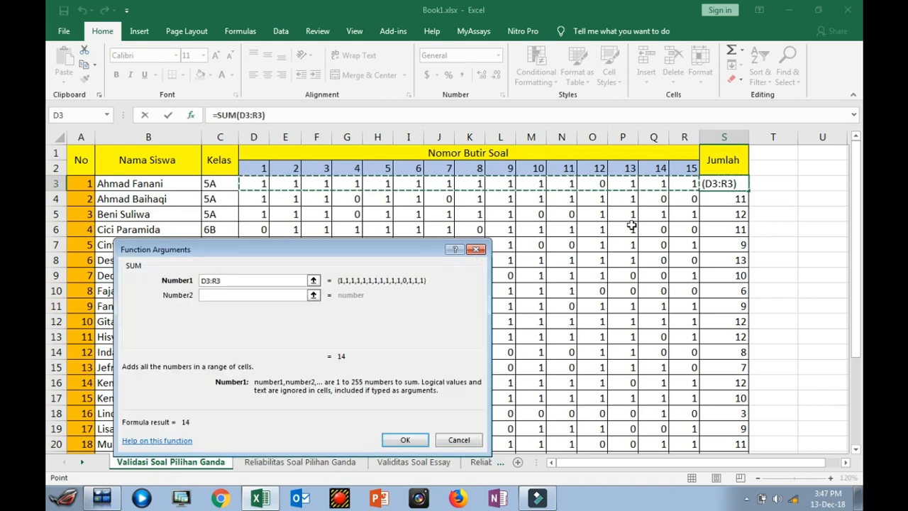
left_click(414, 437)
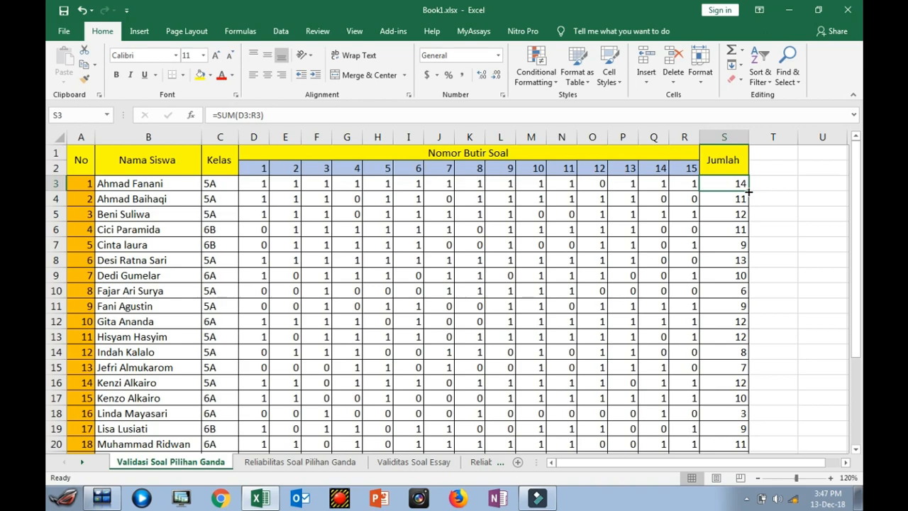
left_click_drag(748, 191, 717, 338)
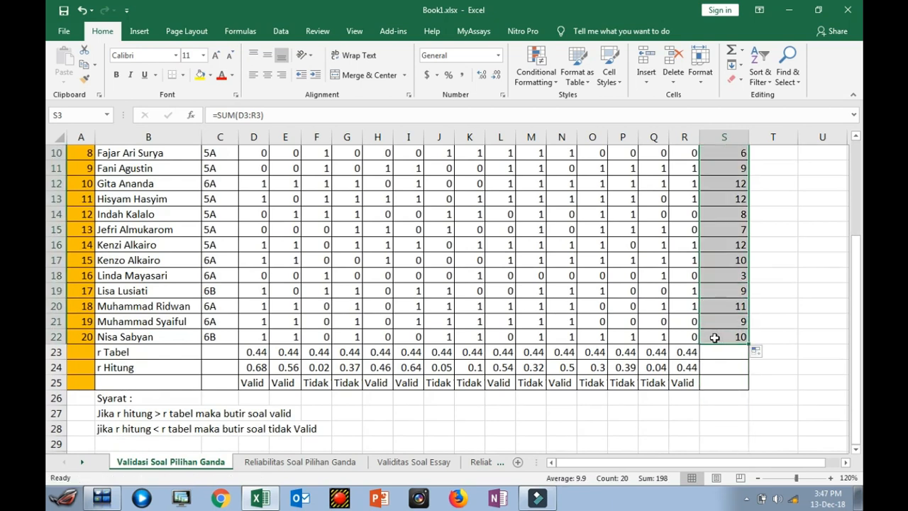
Examine the first student's item scores in row 3, including questions 1 and 12
left_click(659, 227)
scroll(658, 226, "up", 3)
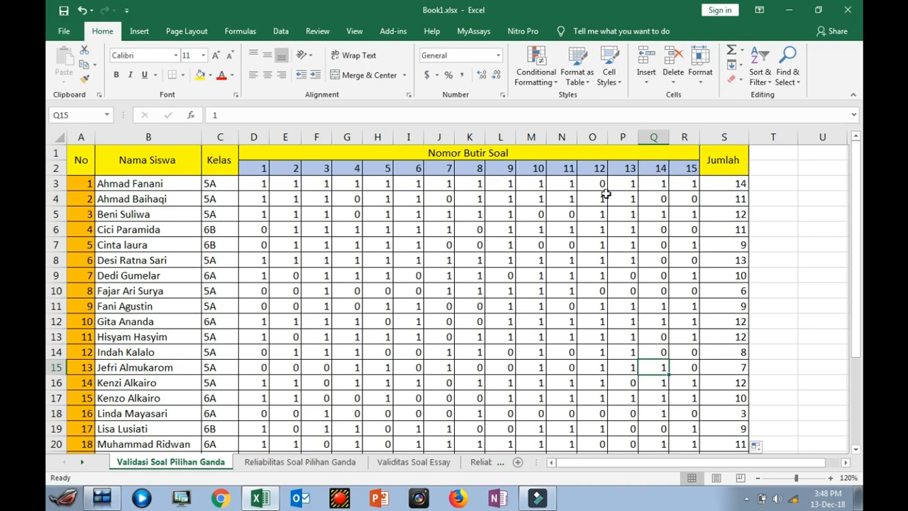
left_click(256, 185)
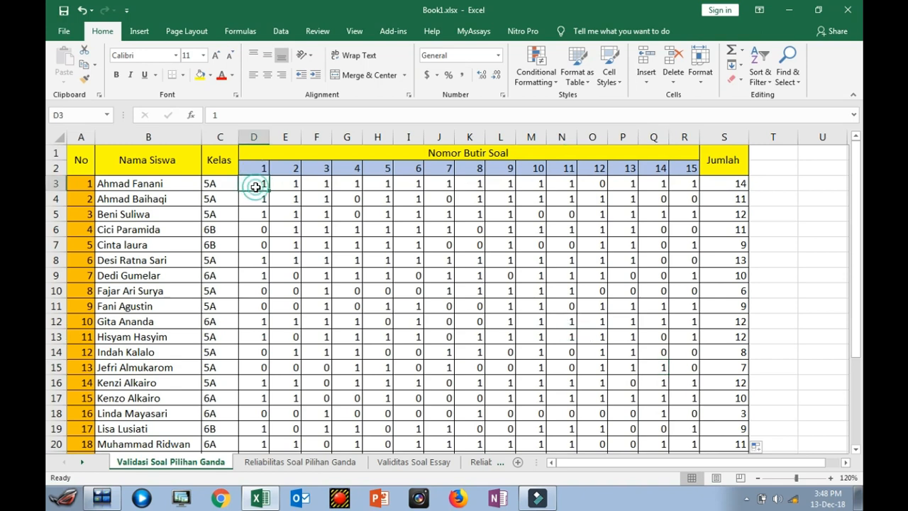
left_click(589, 189)
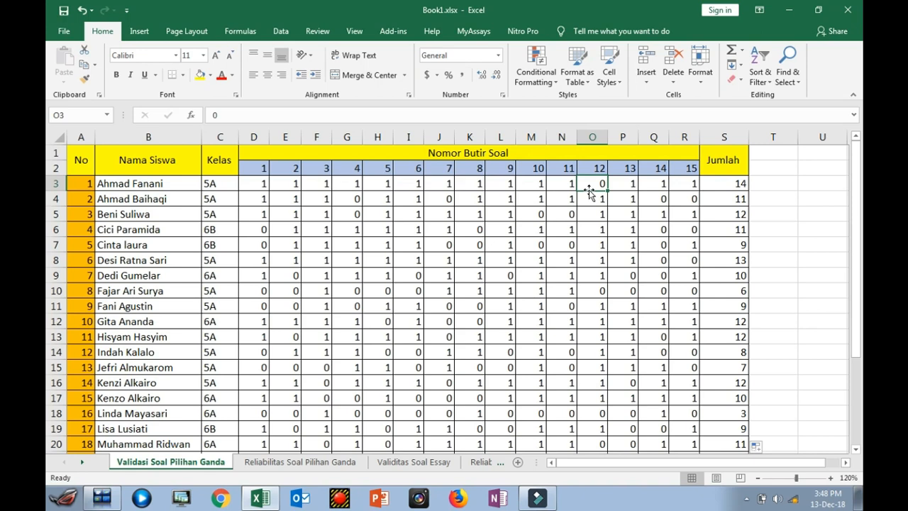
Examine individual item scores, including question 12 in row 6 and questions 4 to 8 of the tenth student in row 12
left_click(605, 228)
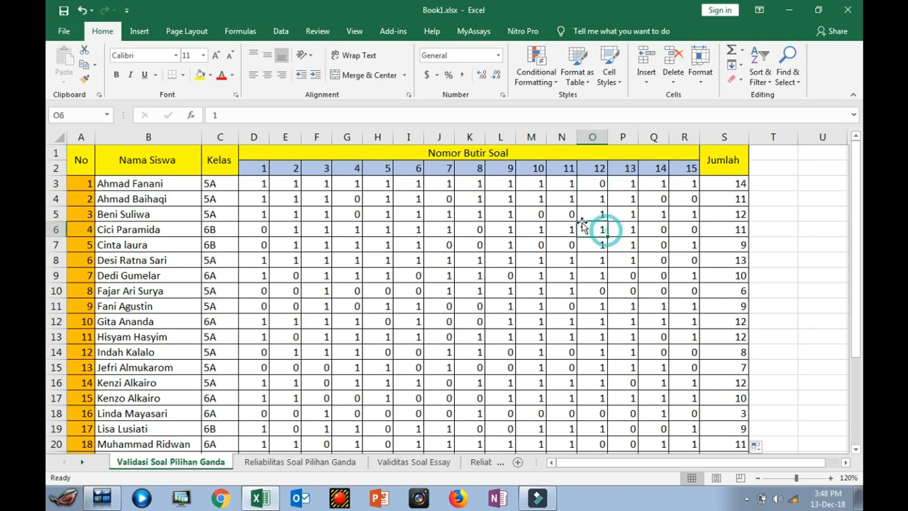
left_click(258, 187)
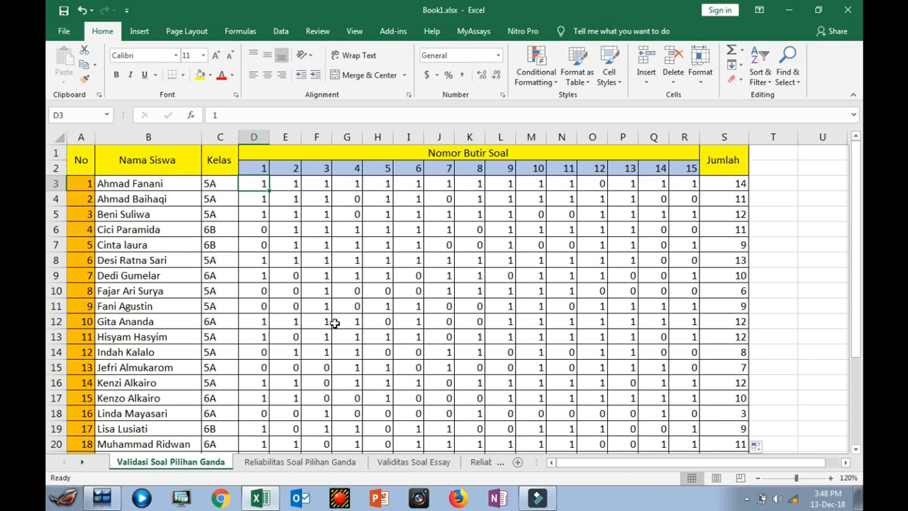
left_click(356, 322)
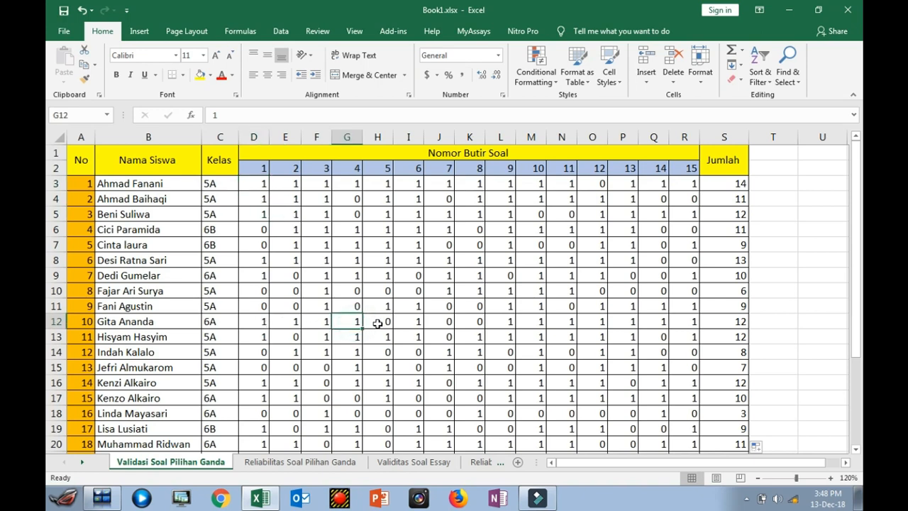
left_click(378, 323)
left_click(411, 320)
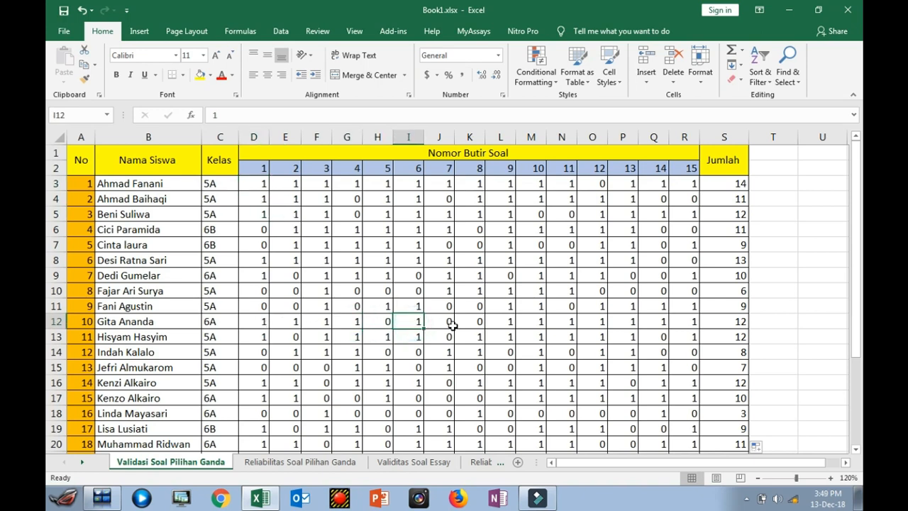
left_click(452, 324)
left_click(472, 320)
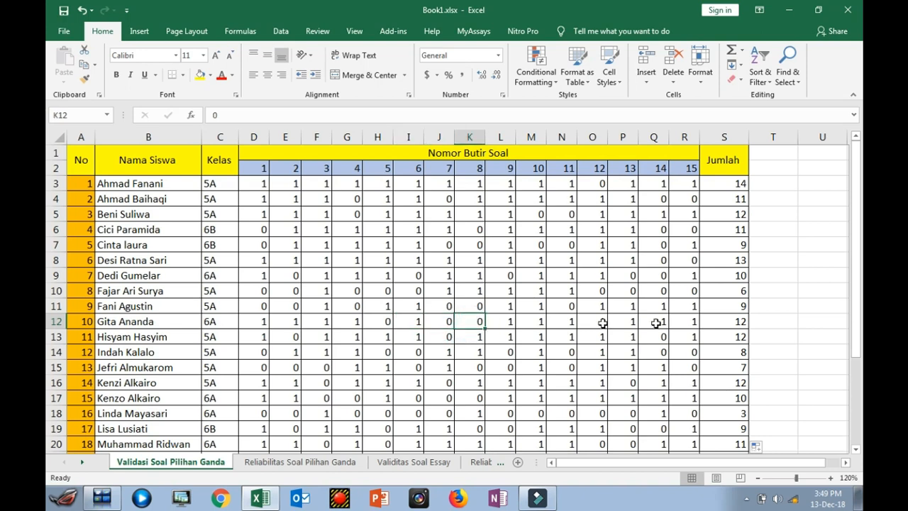
scroll(468, 332, "down", 1)
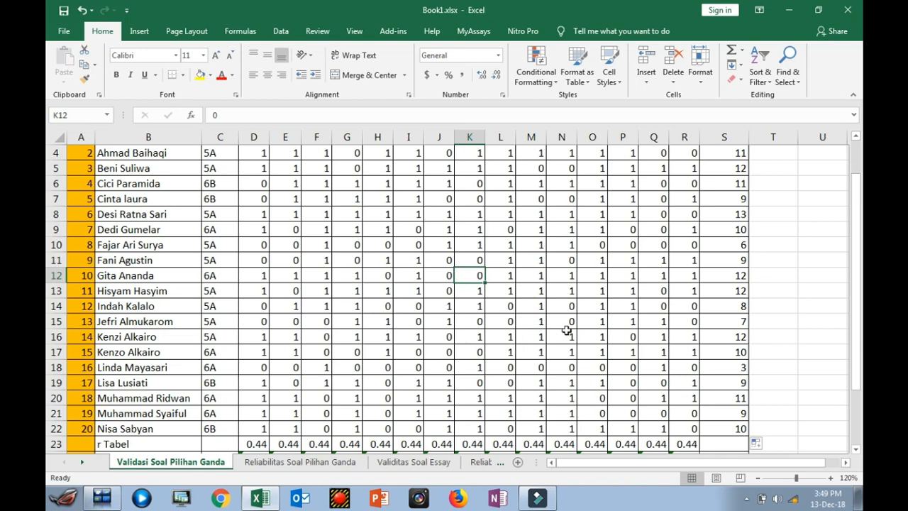
left_click(449, 277)
Fill the r Tabel value 0.4438 from cell D23 across the row to R23
scroll(448, 278, "down", 2)
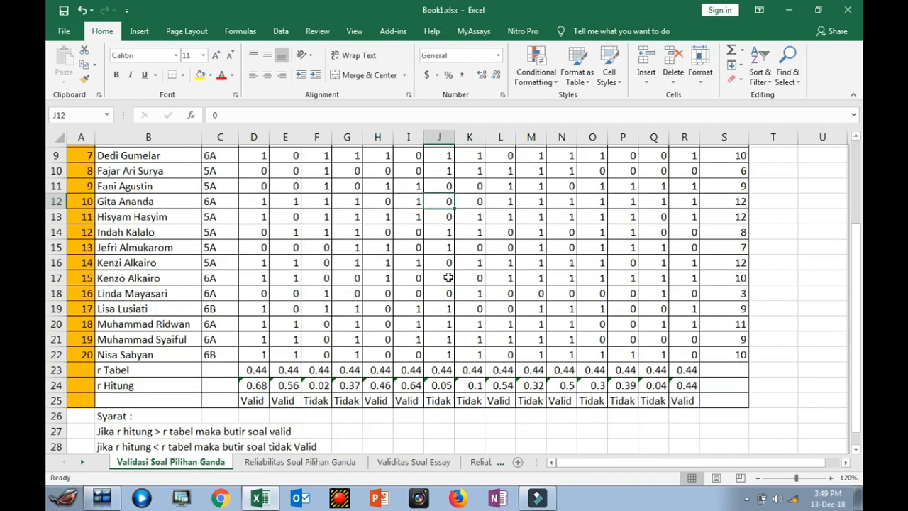
scroll(449, 277, "down", 1)
left_click(134, 352)
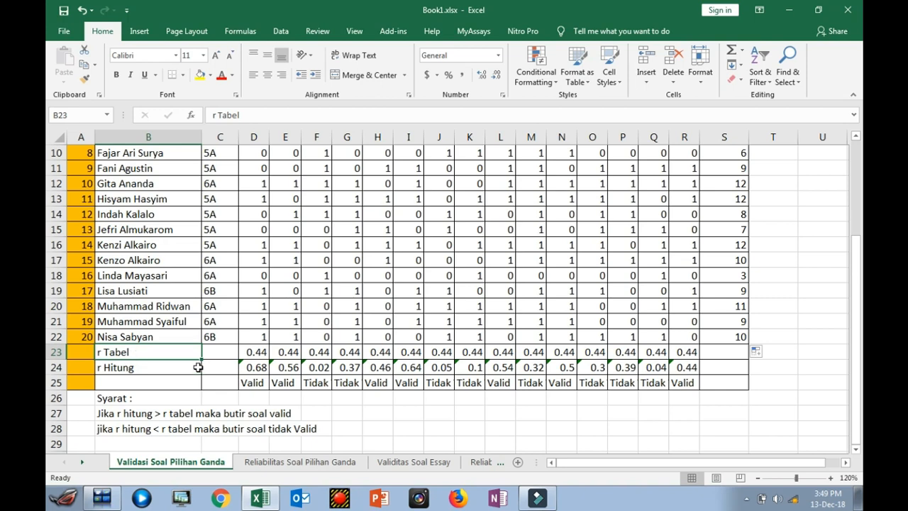
left_click(91, 337)
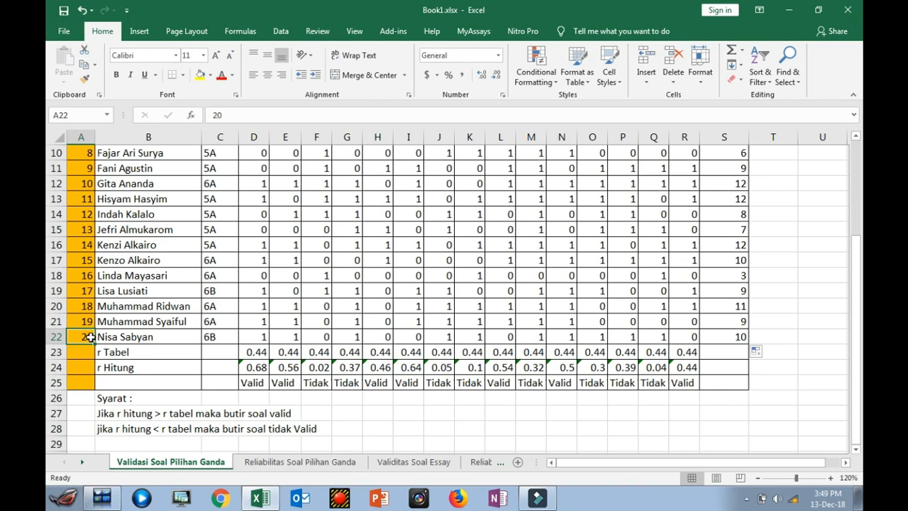
left_click(257, 352)
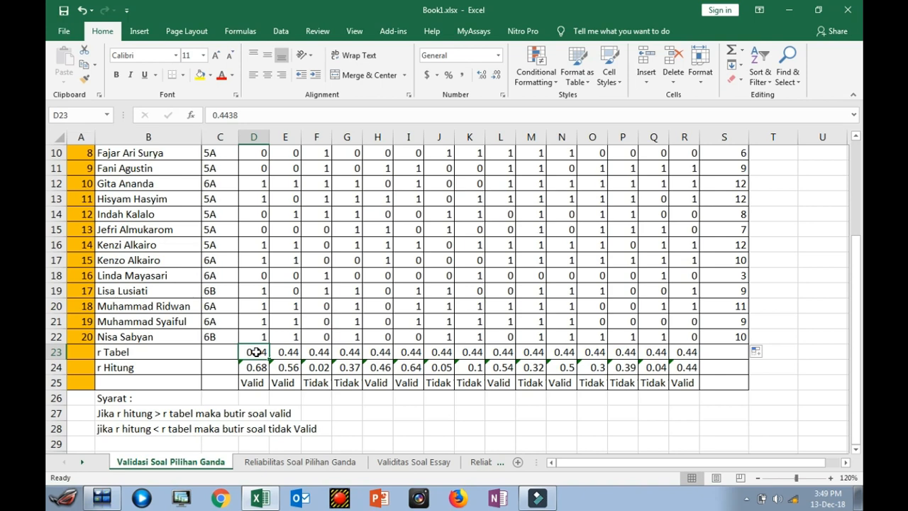
left_click(261, 351)
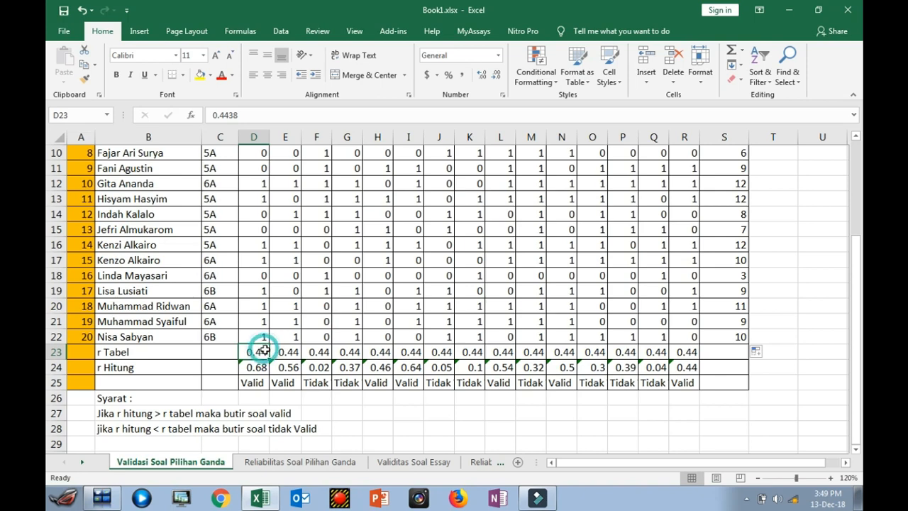
left_click_drag(270, 359, 686, 357)
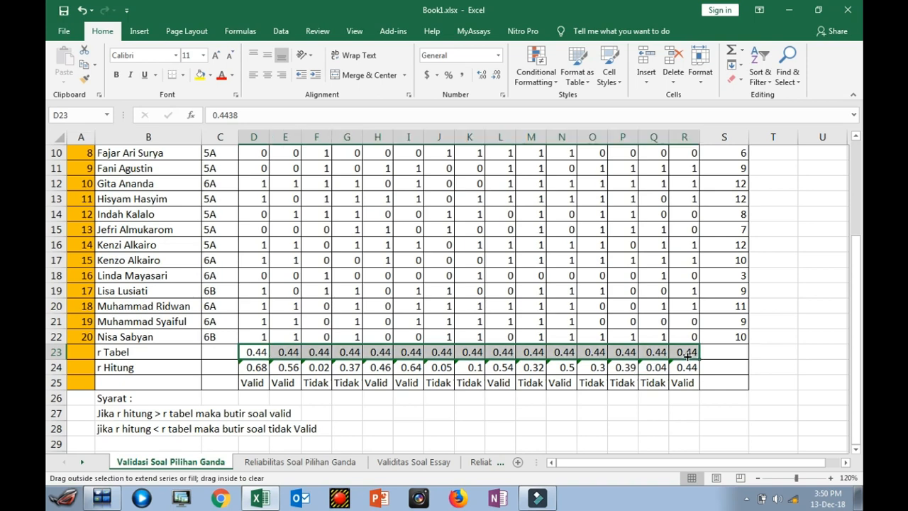
Clear the r Hitung formulas for questions 1 to 3 in cells D24, E24 and F24
left_click(245, 363)
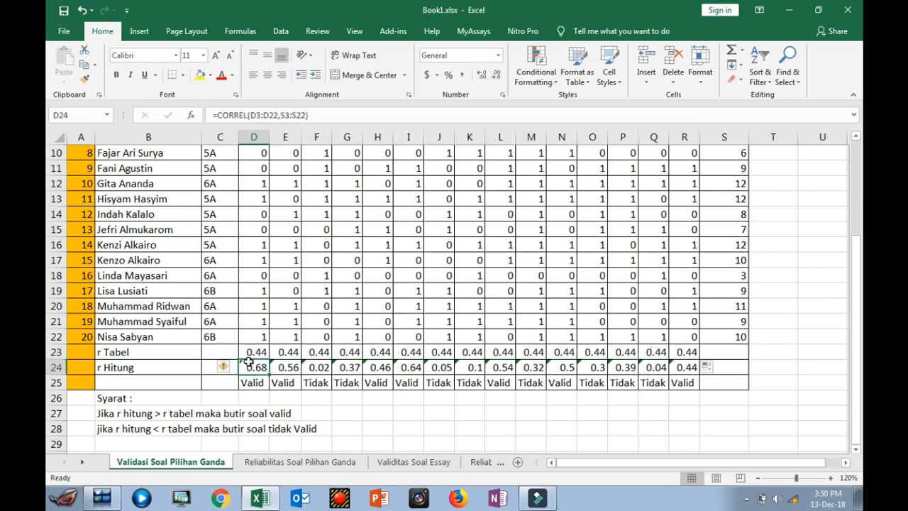
key("Delete")
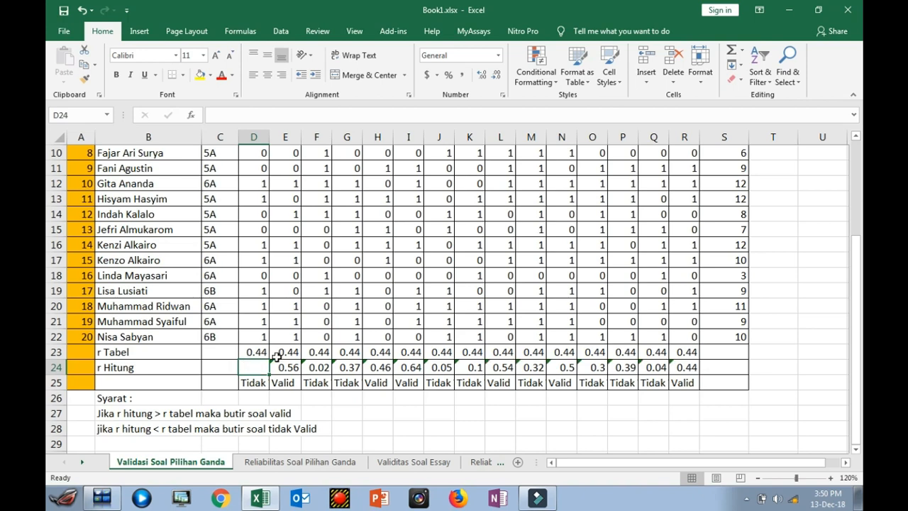
left_click(285, 362)
key("Delete")
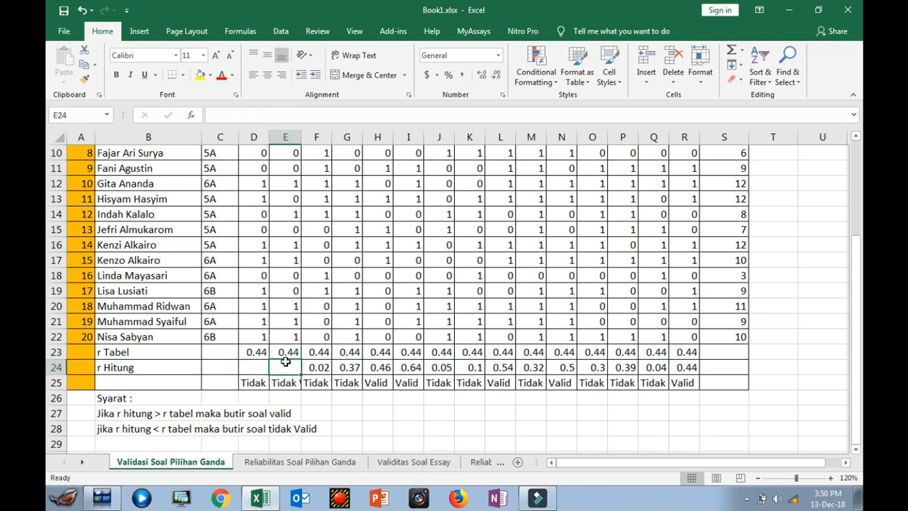
left_click(318, 368)
key("Delete")
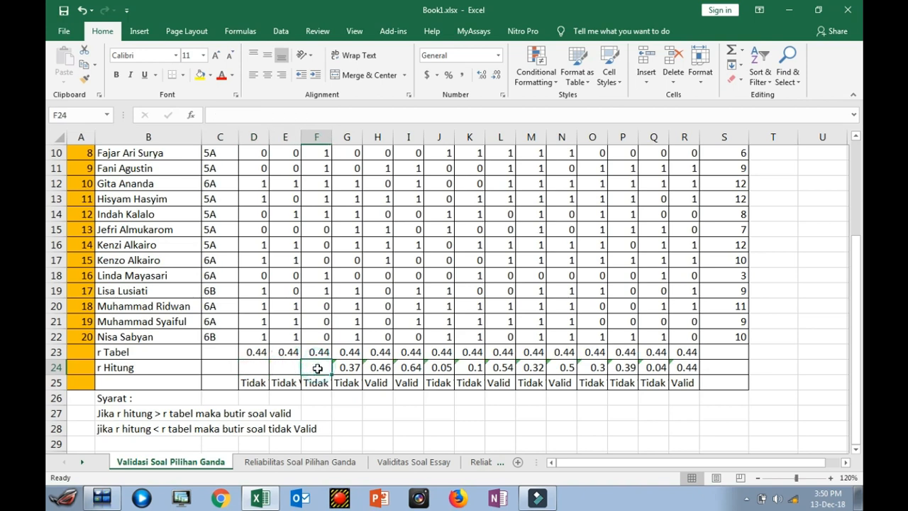
Insert a CORREL function in r Hitung cell D24 with question 1's scores D3:D22 as Array1
left_click(264, 368)
scroll(265, 368, "up", 2)
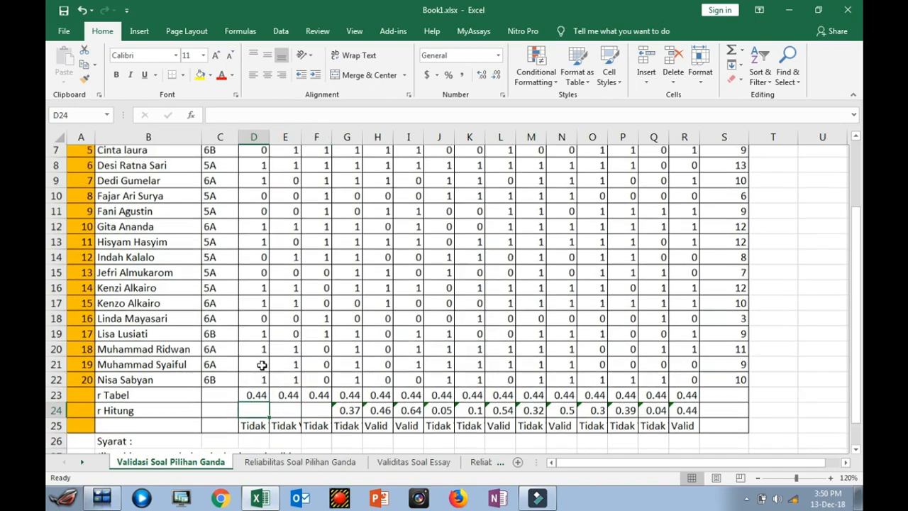
scroll(265, 301, "down", 1)
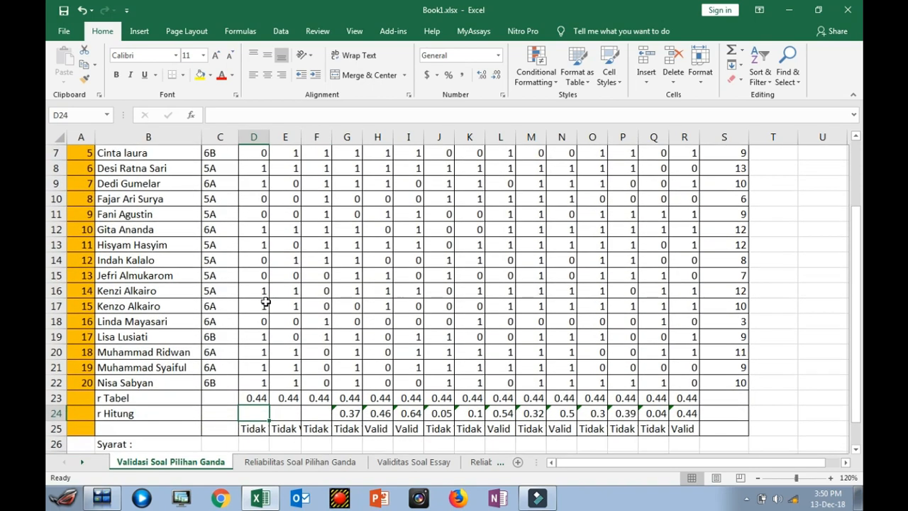
left_click(190, 115)
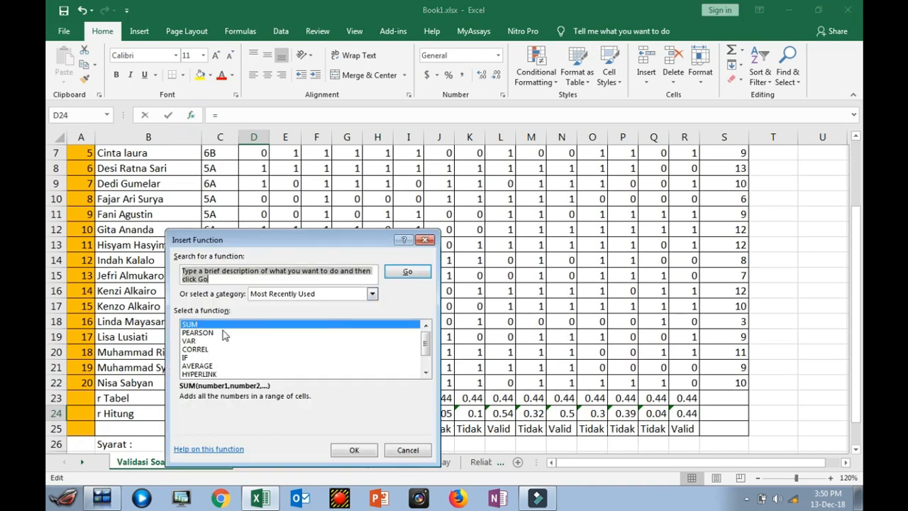
left_click(202, 350)
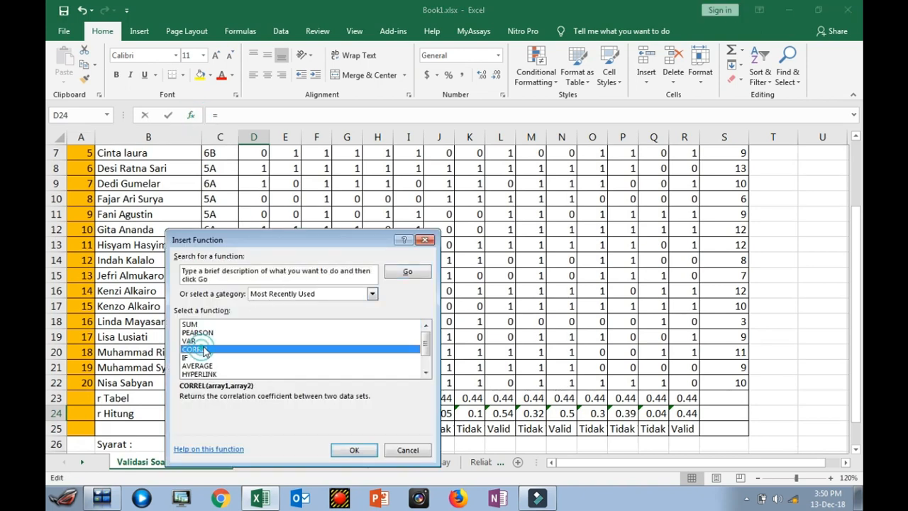
left_click(355, 450)
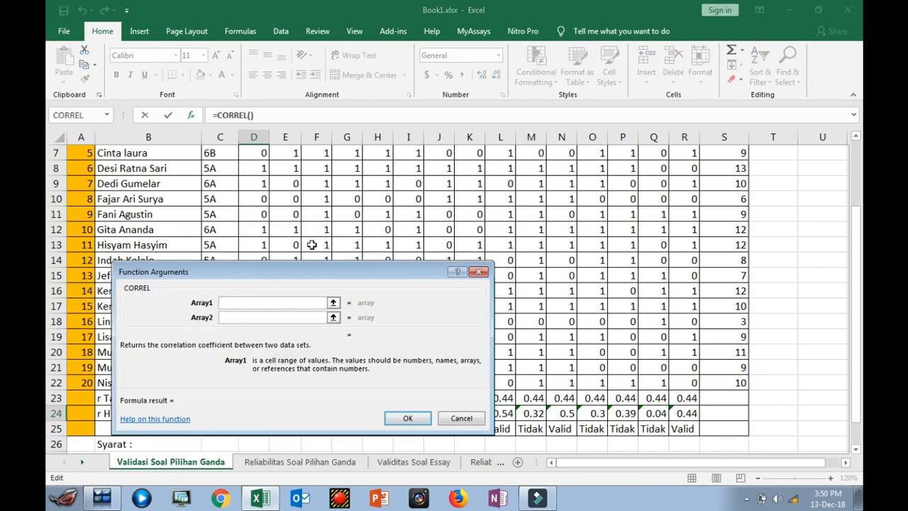
left_click_drag(302, 279, 562, 273)
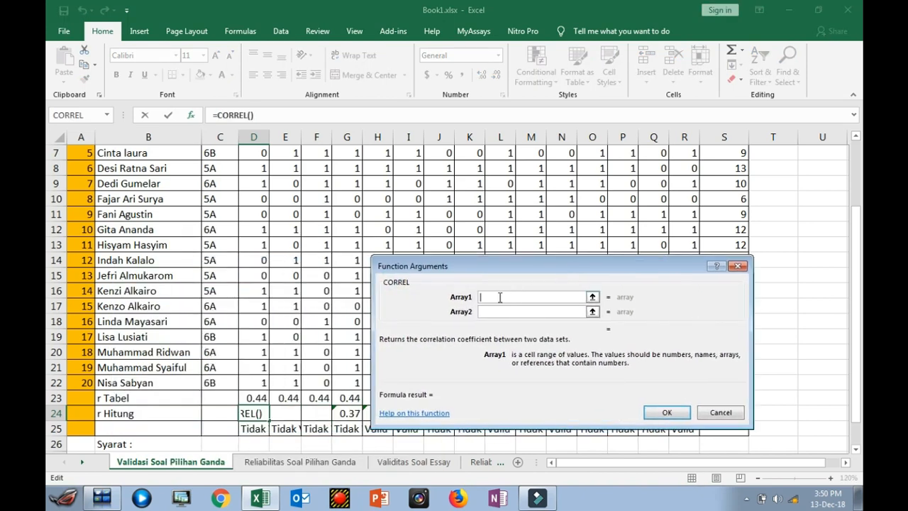
left_click(500, 297)
scroll(246, 195, "up", 2)
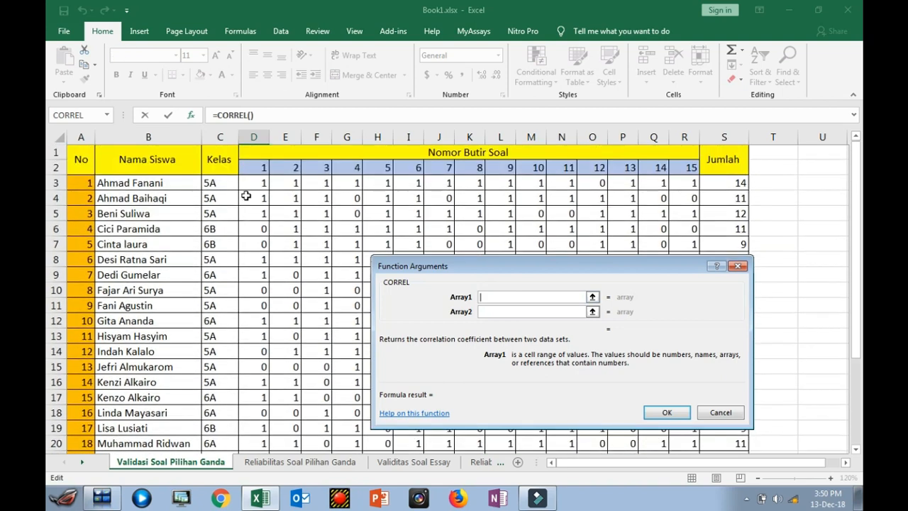
left_click_drag(254, 183, 263, 419)
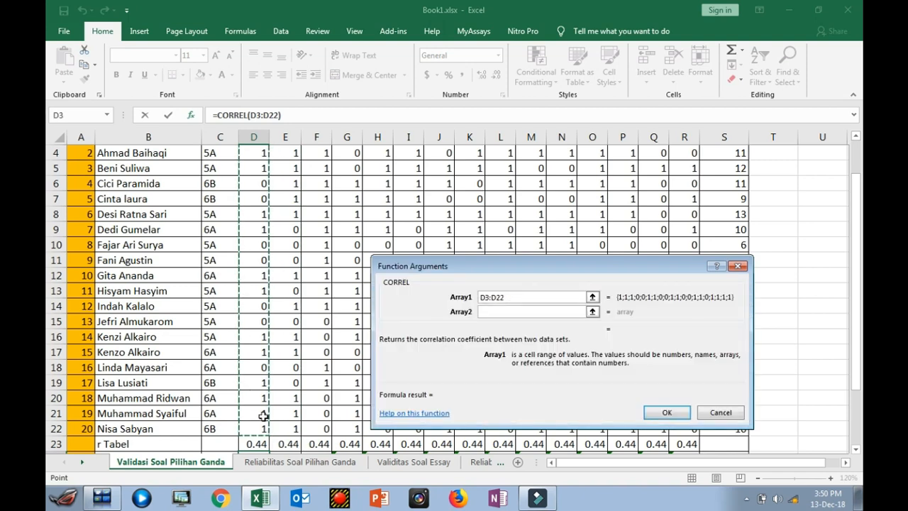
Set the CORREL function's Array2 to the Jumlah totals S3:S22 and complete the formula in D24
left_click(492, 312)
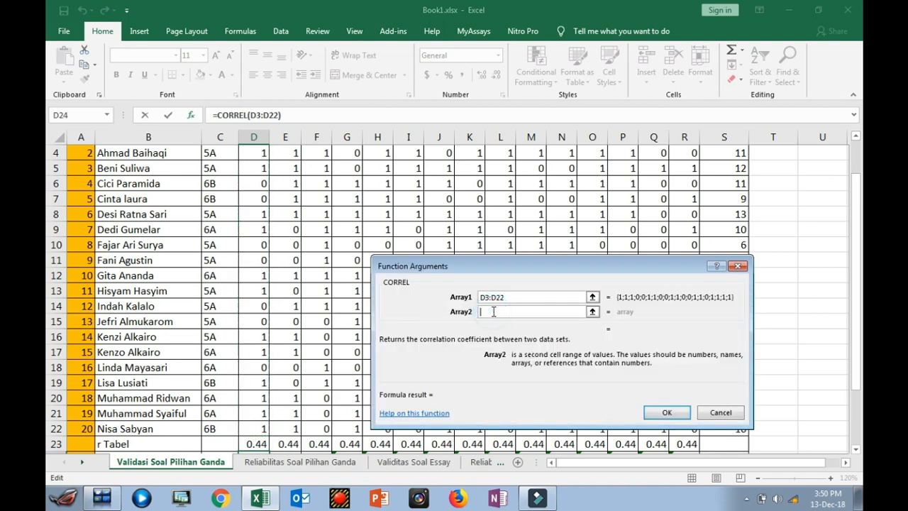
scroll(704, 189, "up", 1)
left_click_drag(712, 184, 713, 430)
left_click_drag(721, 329, 719, 359)
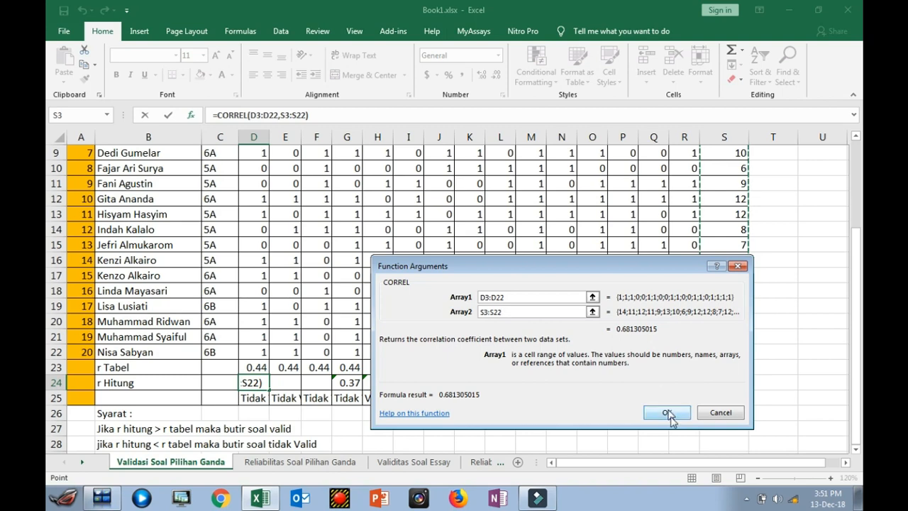
left_click(666, 412)
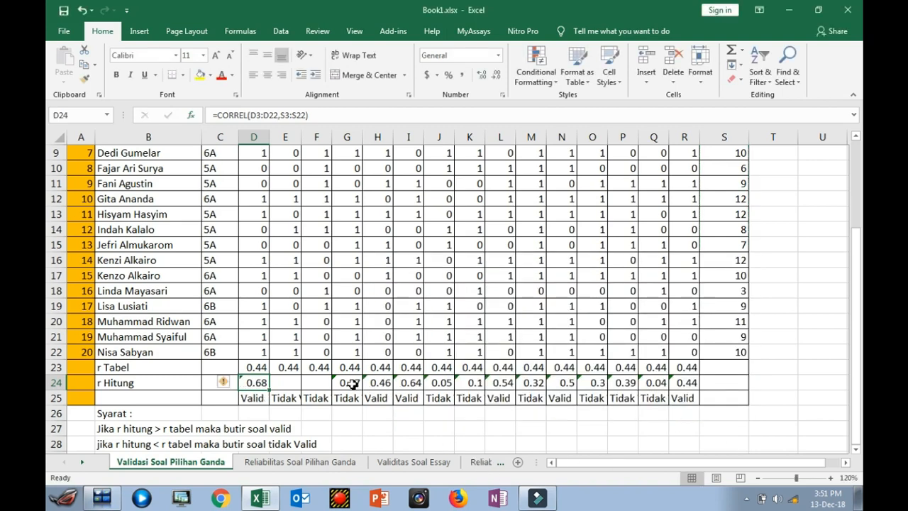
left_click(294, 380)
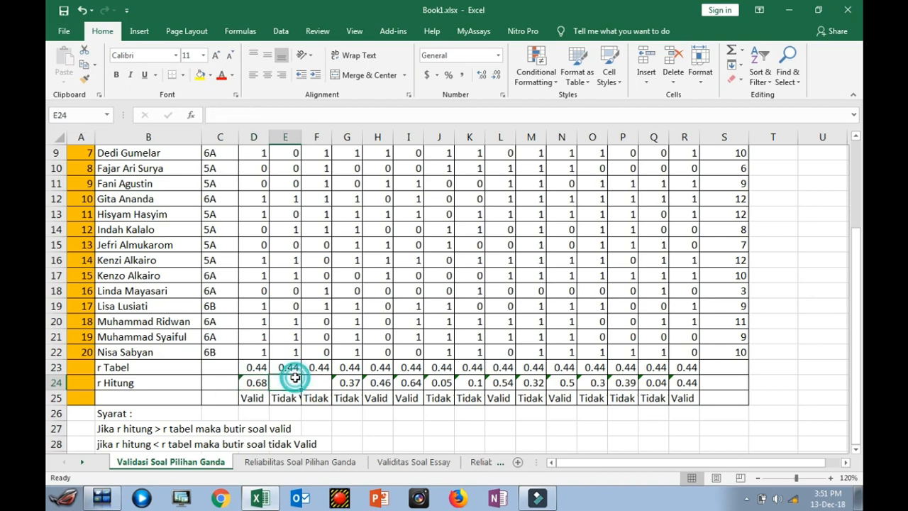
left_click(191, 115)
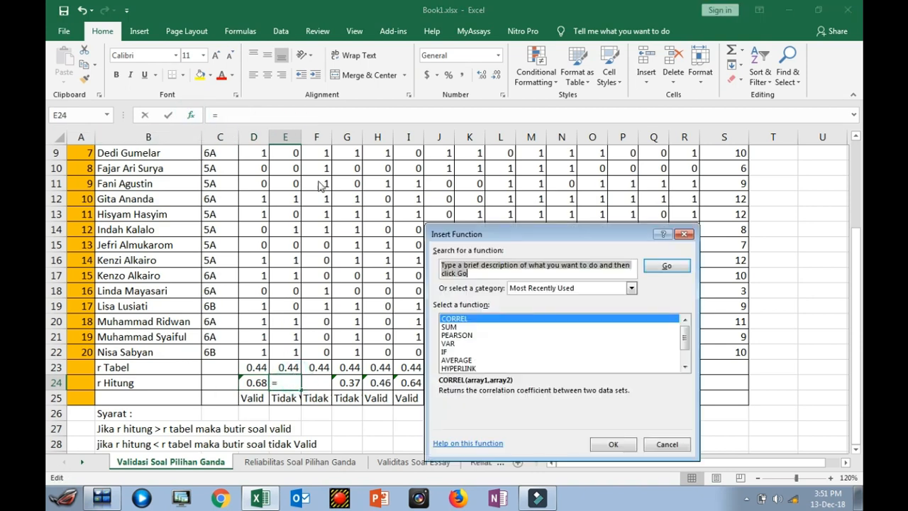
left_click(612, 445)
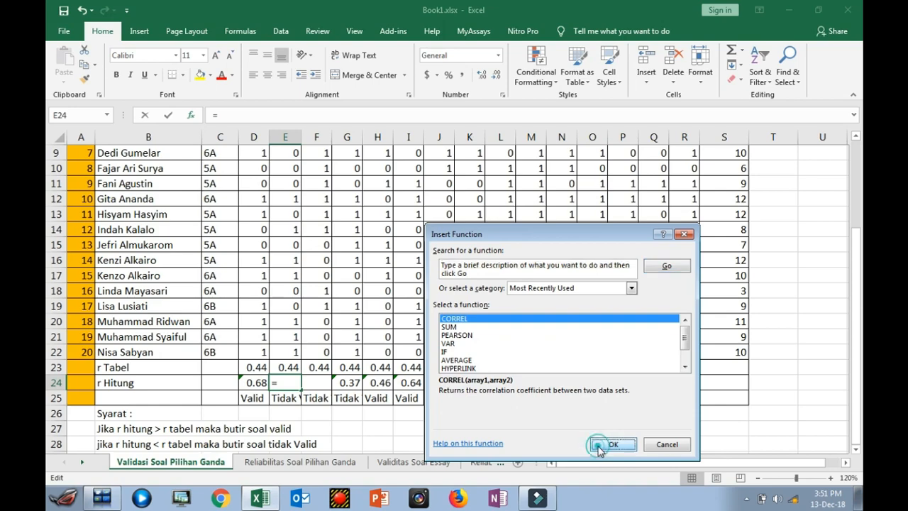
scroll(394, 323, "up", 3)
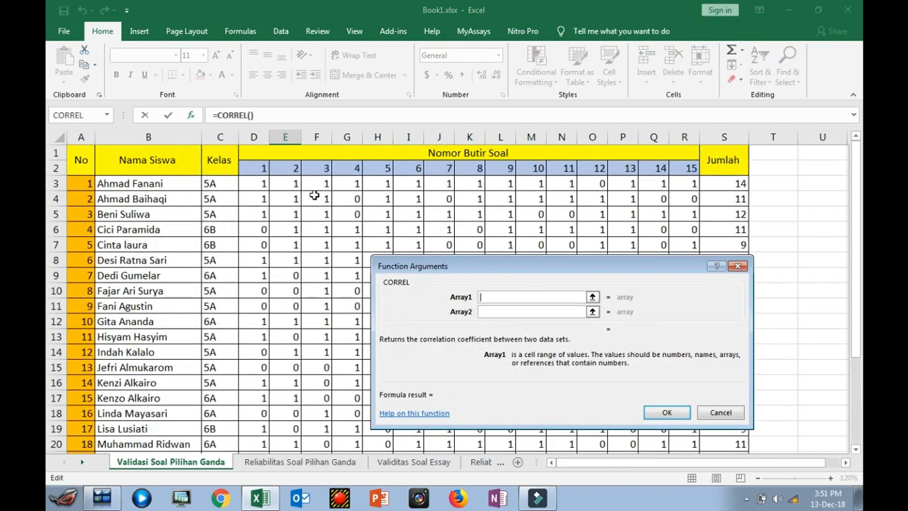
left_click_drag(282, 184, 283, 447)
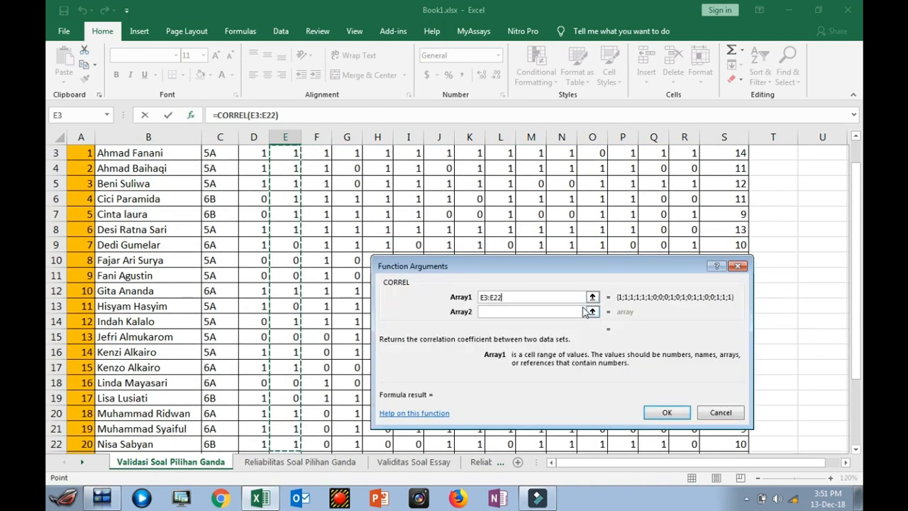
left_click(580, 310)
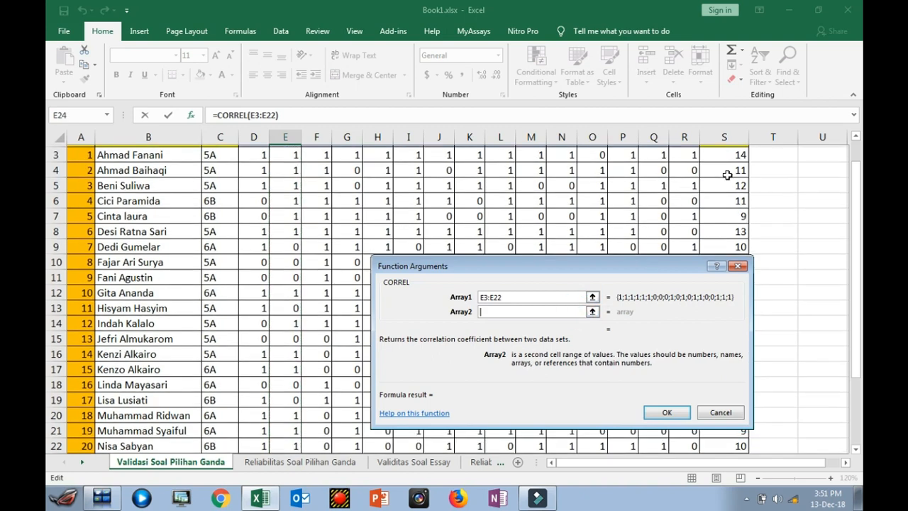
scroll(724, 186, "up", 1)
left_click_drag(724, 188, 723, 387)
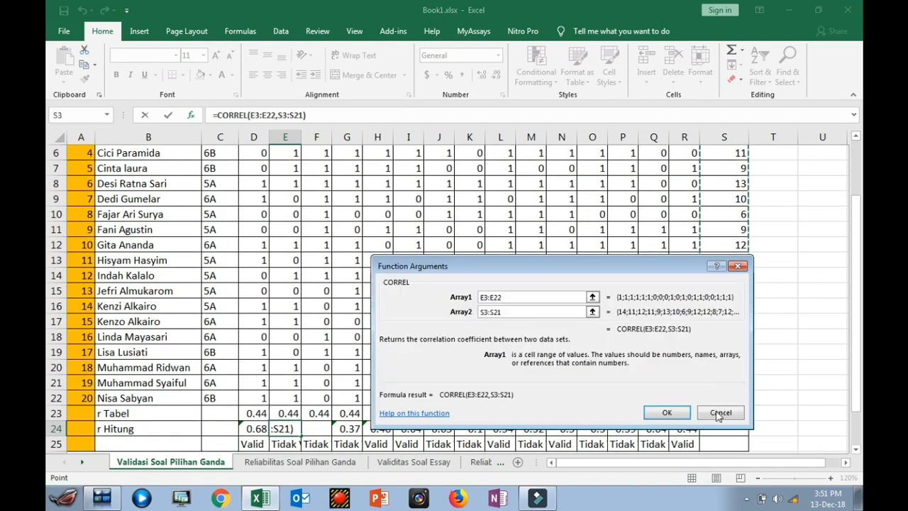
left_click(718, 418)
scroll(703, 245, "up", 2)
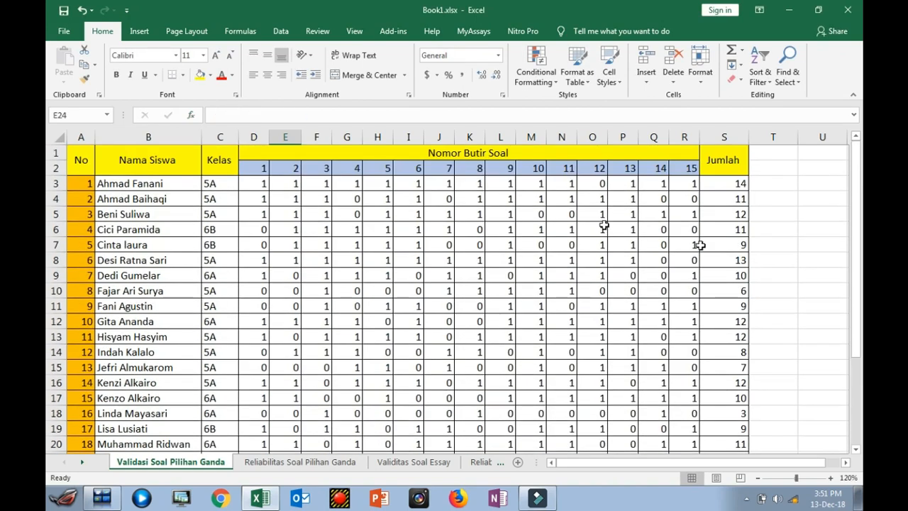
Insert a CORREL function in r Hitung cell E24 with question 2's scores E3:E22 as Array1
scroll(417, 288, "down", 3)
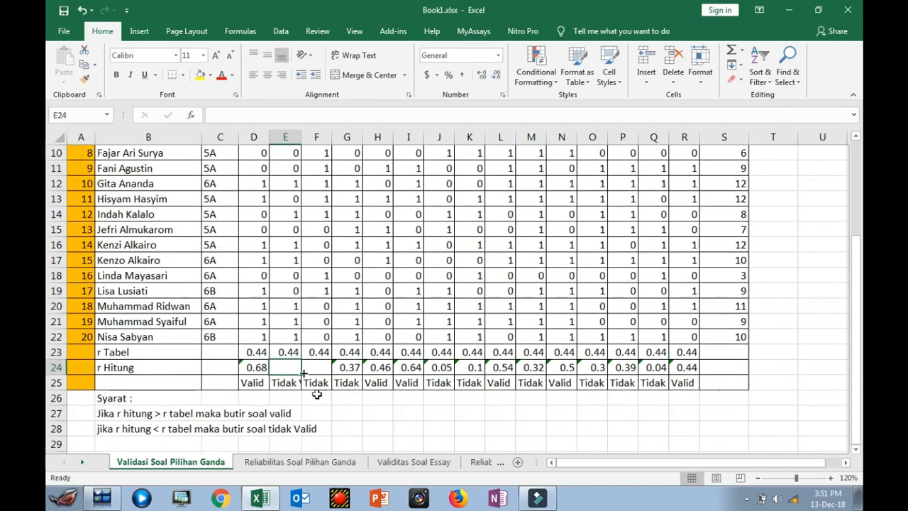
left_click(191, 115)
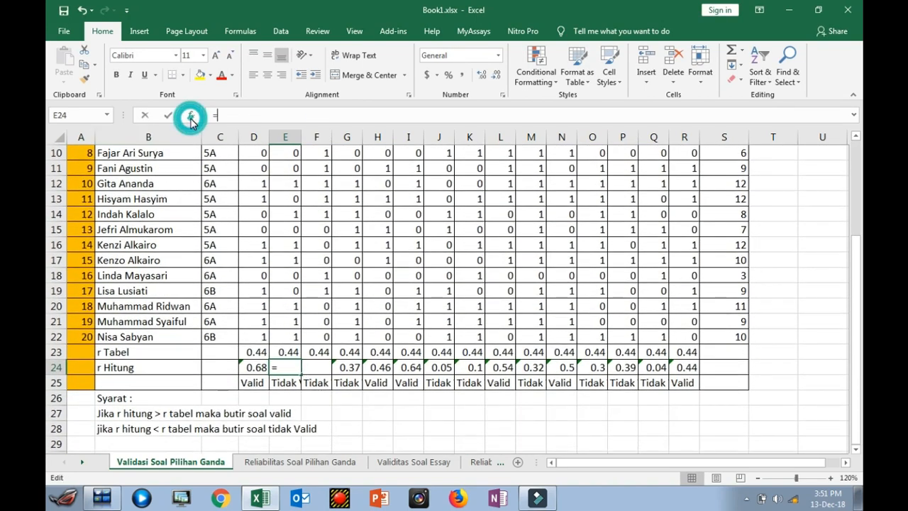
left_click(599, 444)
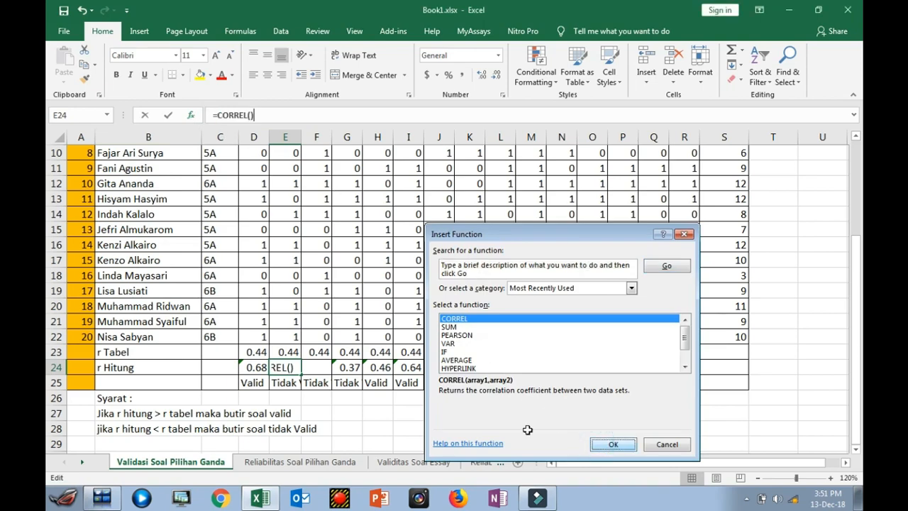
scroll(361, 360, "up", 2)
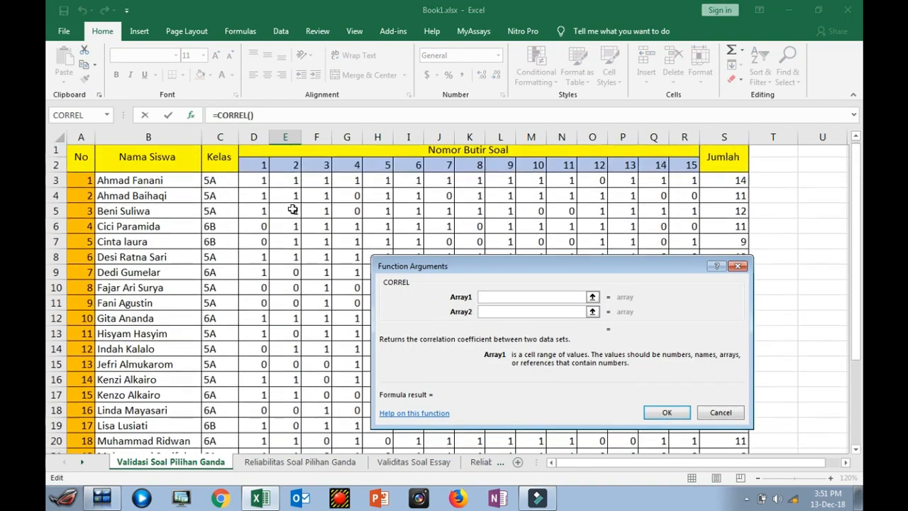
left_click_drag(282, 178, 280, 260)
left_click_drag(274, 333, 293, 381)
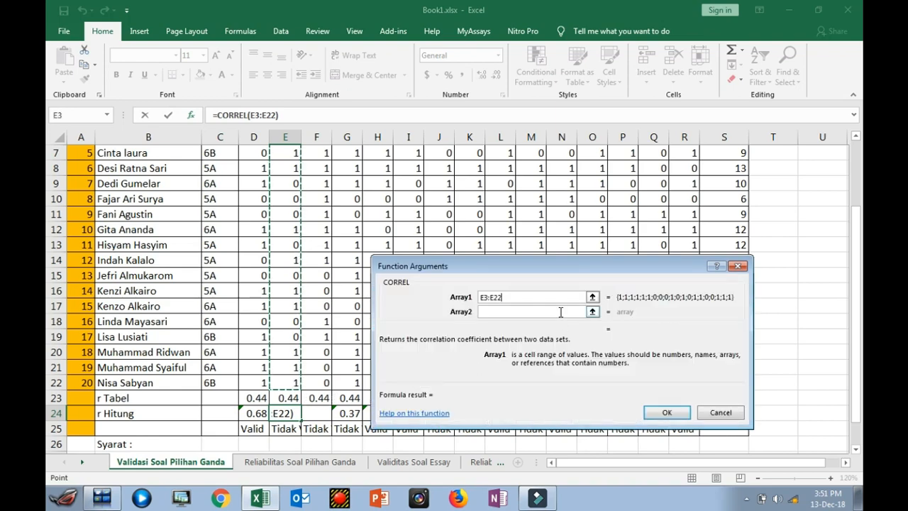
Set Array2 of question 2's CORREL function to the Jumlah totals S3:S22 and complete the formula in E24
left_click(564, 312)
scroll(714, 187, "up", 2)
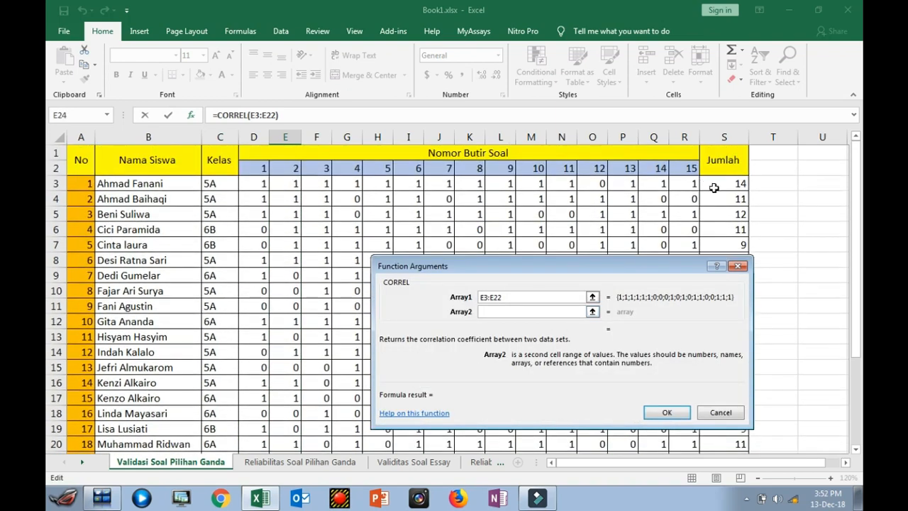
left_click_drag(715, 186, 731, 432)
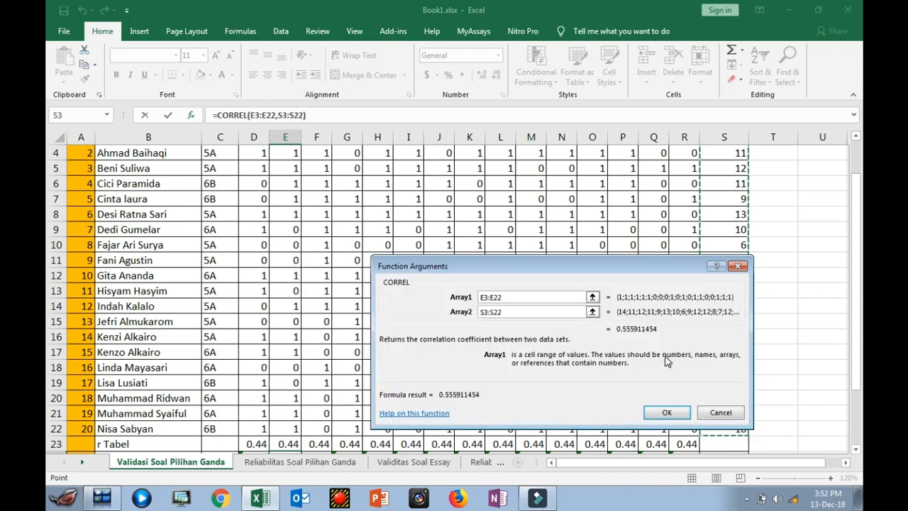
left_click(665, 412)
Insert a CORREL function in r Hitung cell F24 with question 3's scores F3:F22 as Array1
scroll(654, 405, "down", 2)
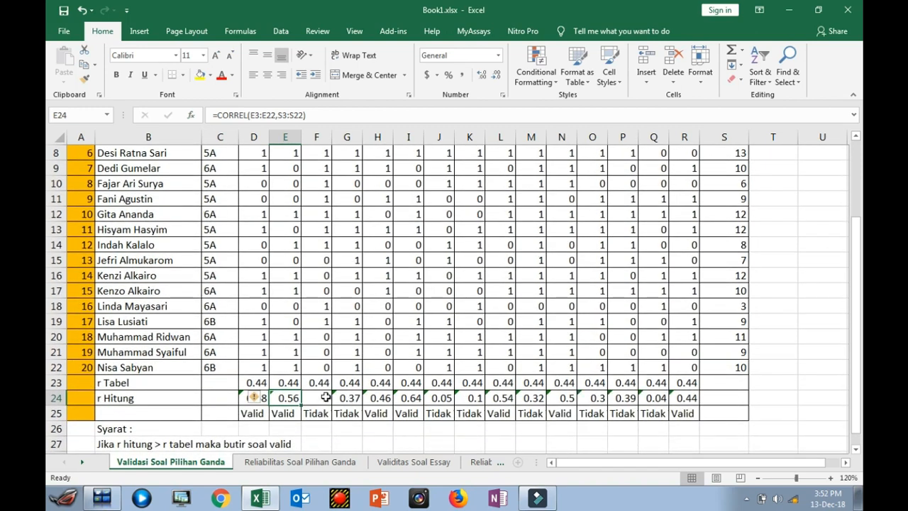
left_click(325, 398)
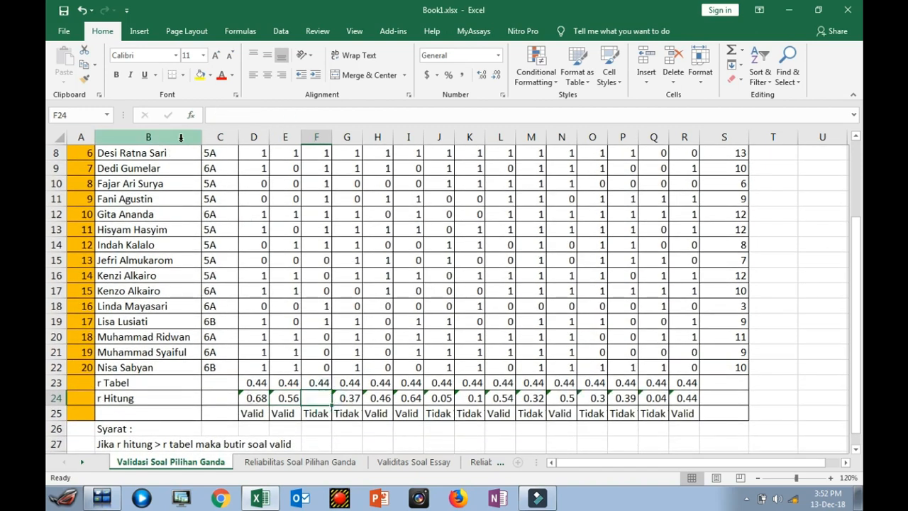
left_click(191, 116)
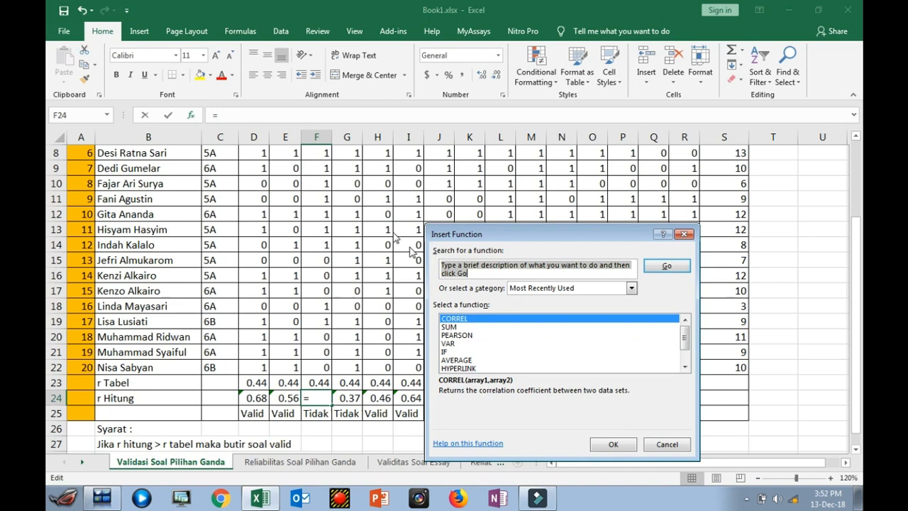
left_click(613, 445)
scroll(603, 445, "up", 2)
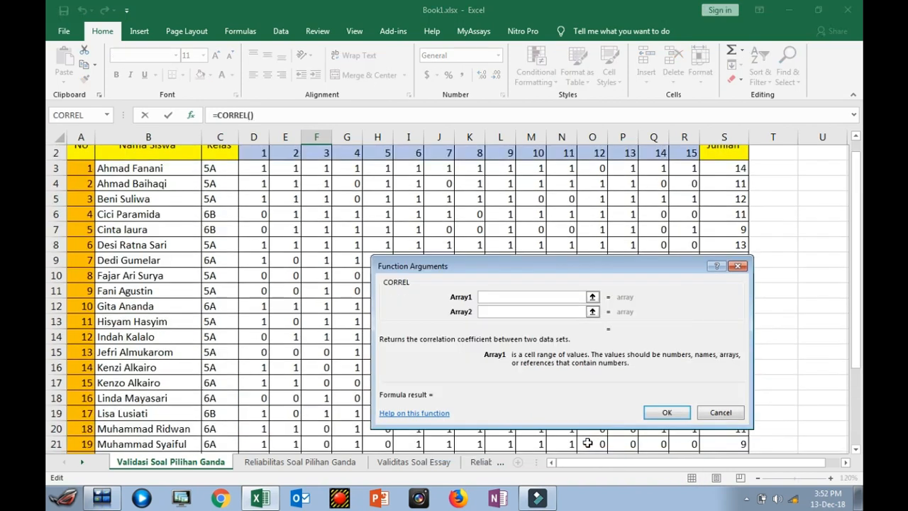
left_click_drag(322, 171, 319, 351)
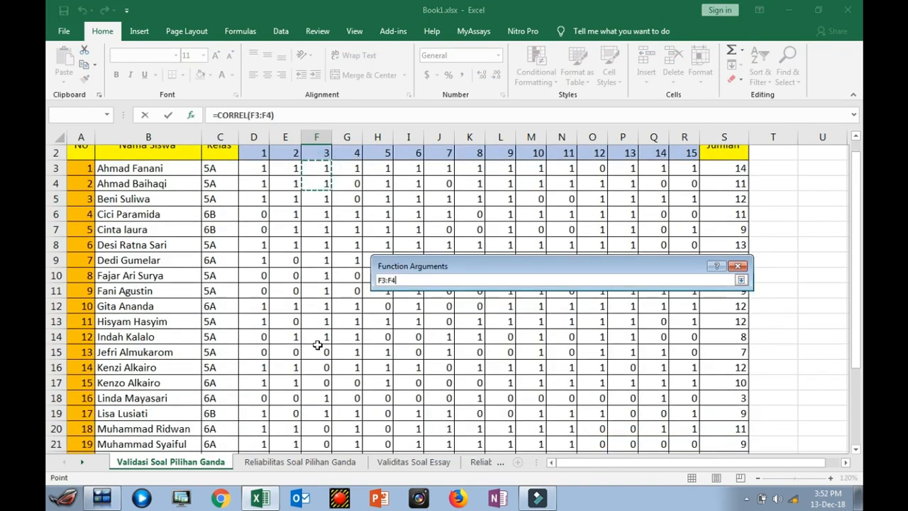
mouse_move(326, 418)
left_mouse_down()
mouse_move(325, 464)
mouse_move(330, 379)
mouse_move(325, 410)
left_mouse_up()
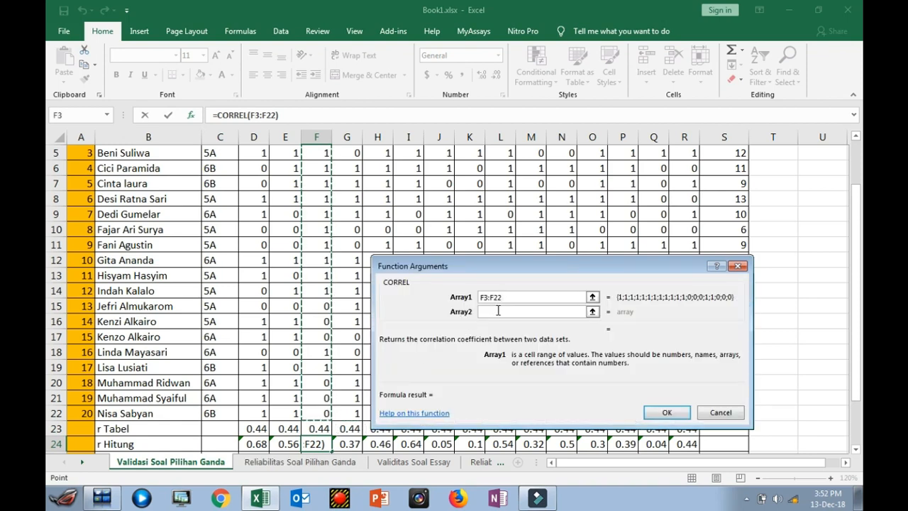
Set Array2 of question 3's CORREL function to the Jumlah totals S3:S22 and complete the formula in F24
left_click(500, 310)
scroll(710, 210, "up", 2)
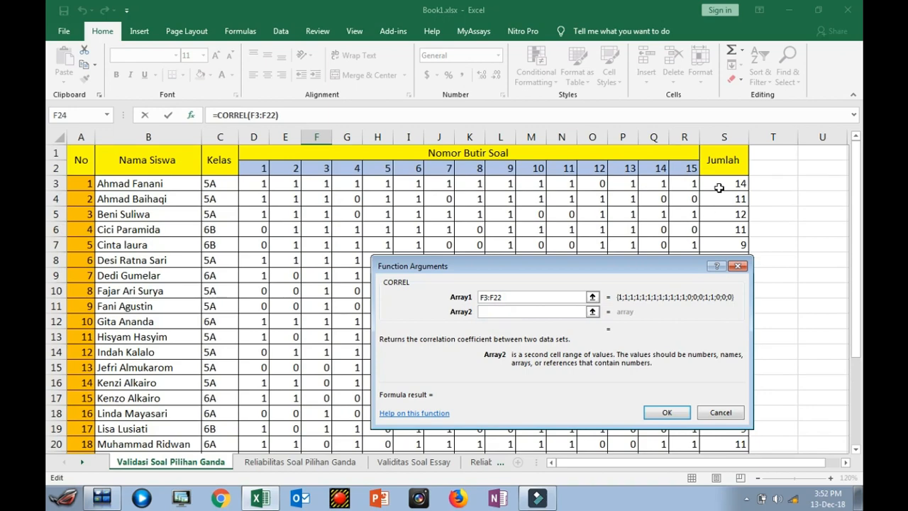
left_click_drag(720, 185, 730, 392)
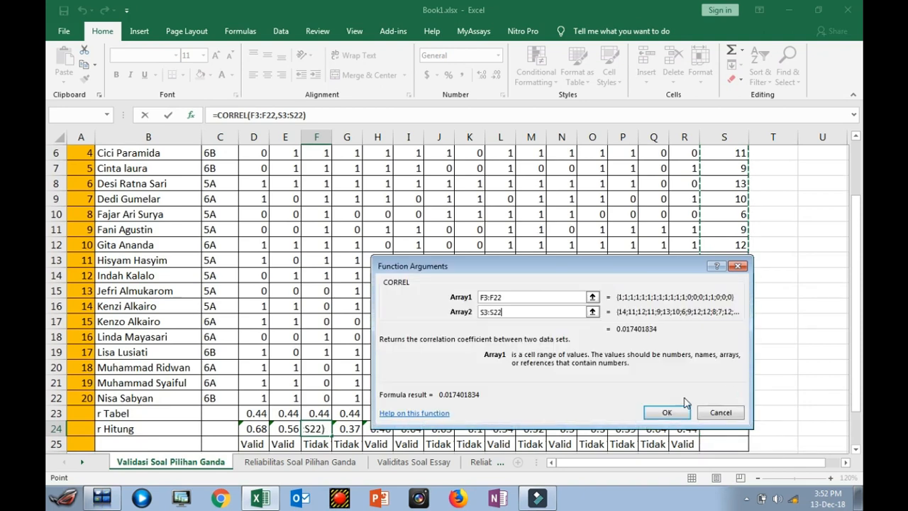
left_click(669, 413)
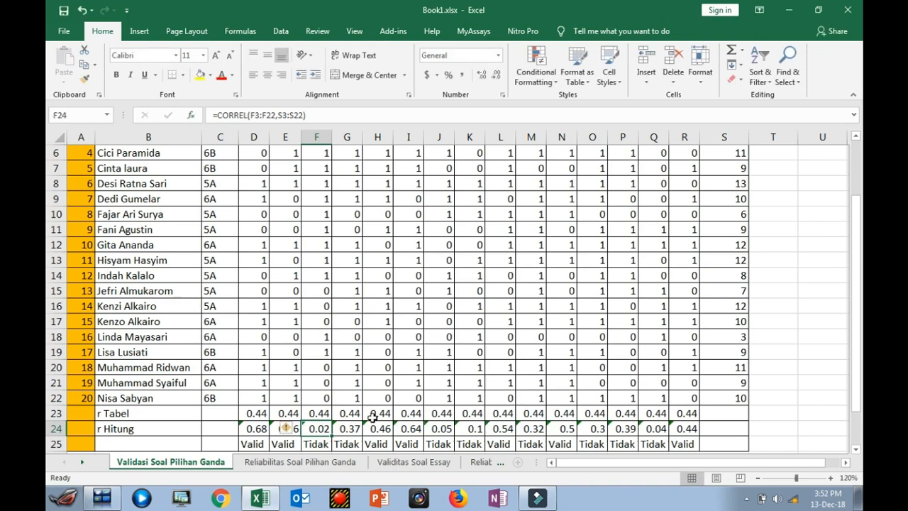
left_click(541, 382)
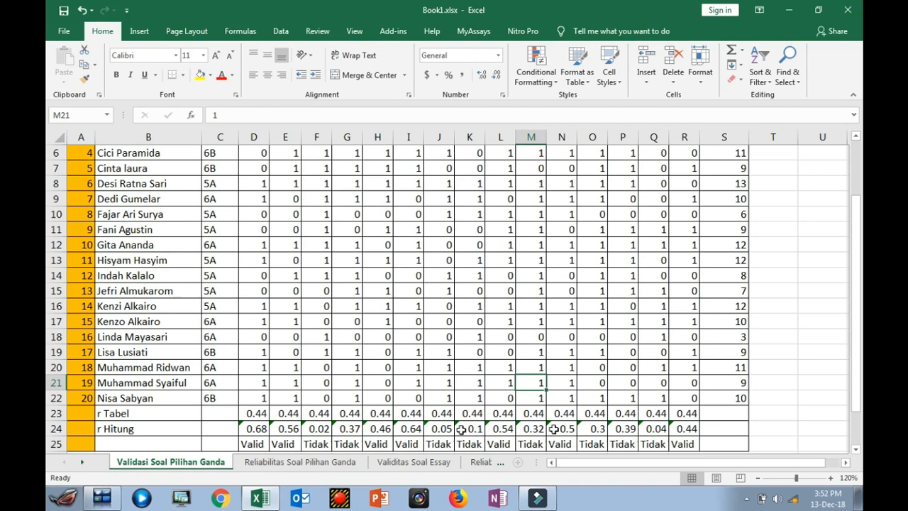
left_click(611, 428)
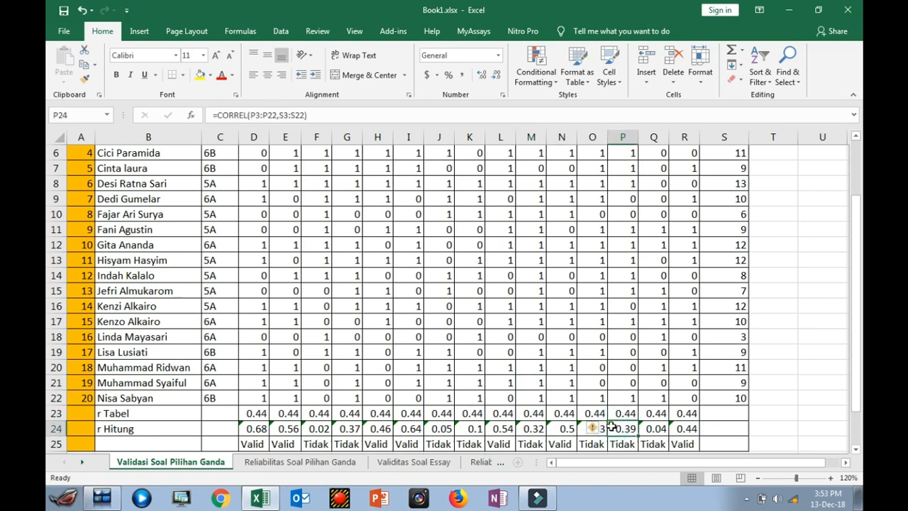
left_click(497, 417)
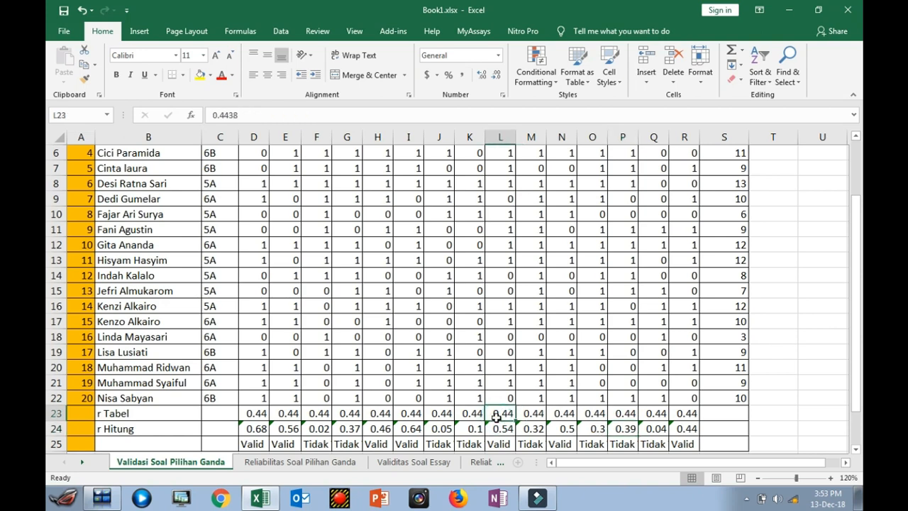
Start a new IF formula in cell D25 that returns "Valid" when r Hitung D24 is greater than r Tabel D23
scroll(497, 417, "down", 1)
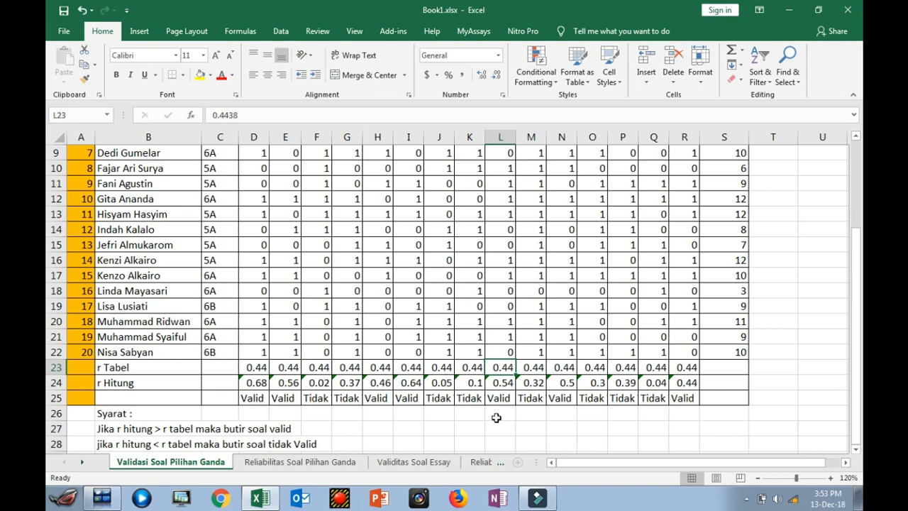
left_click(264, 398)
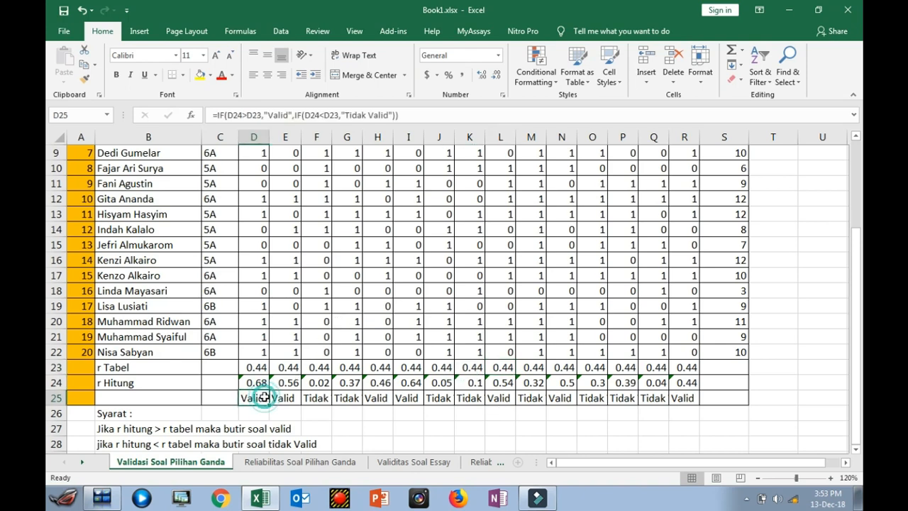
type("=")
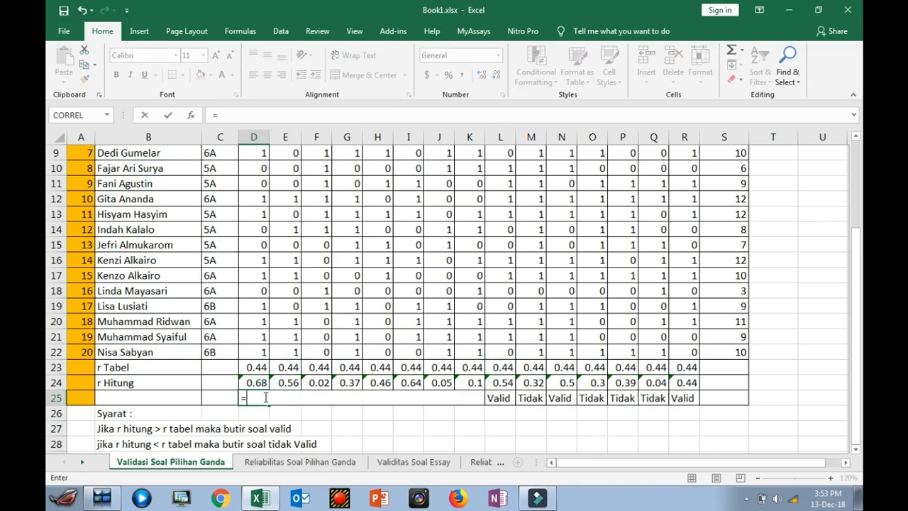
type("IF")
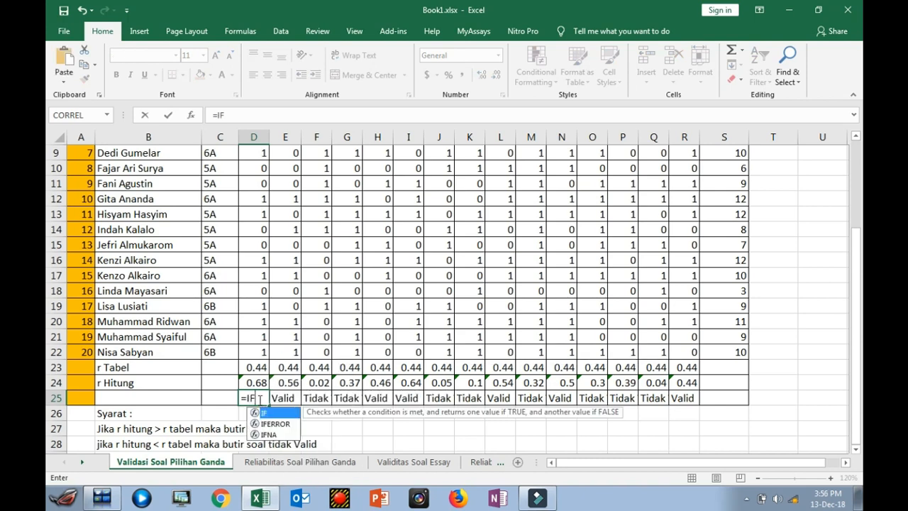
type("(")
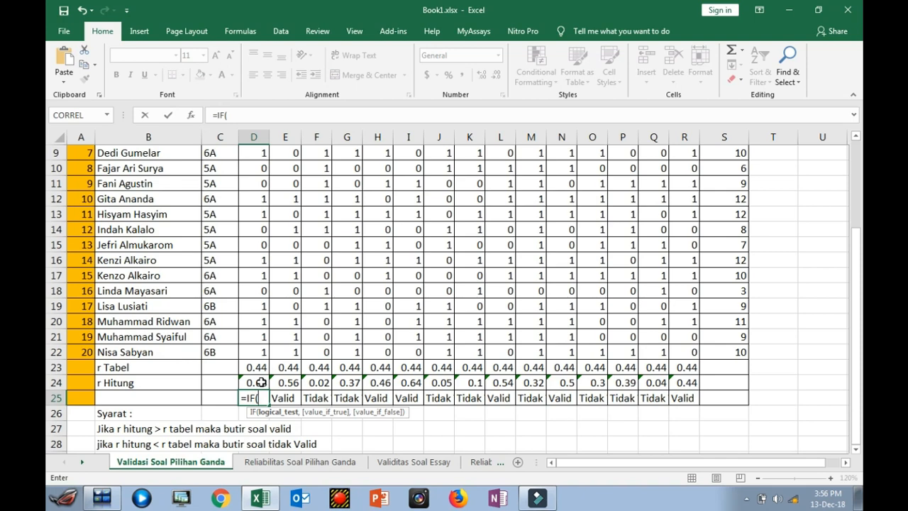
left_click(260, 382)
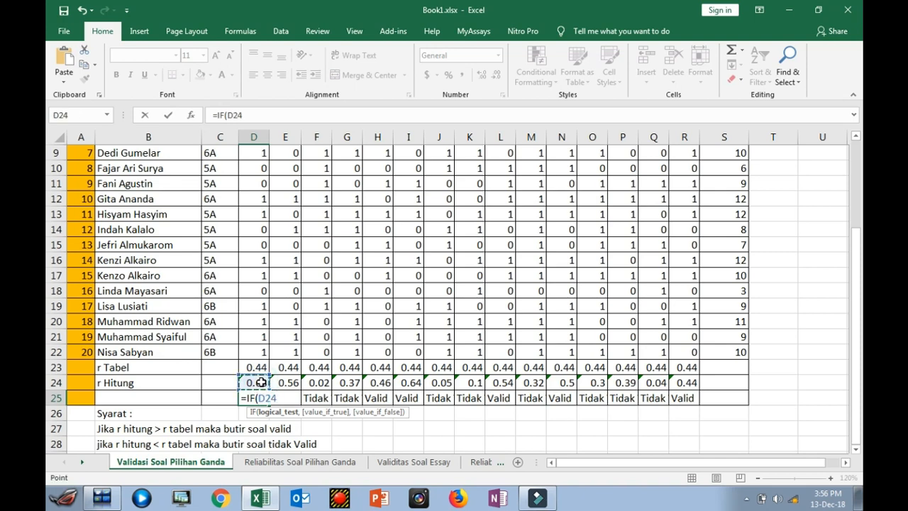
type(">")
left_click(262, 366)
type(",")
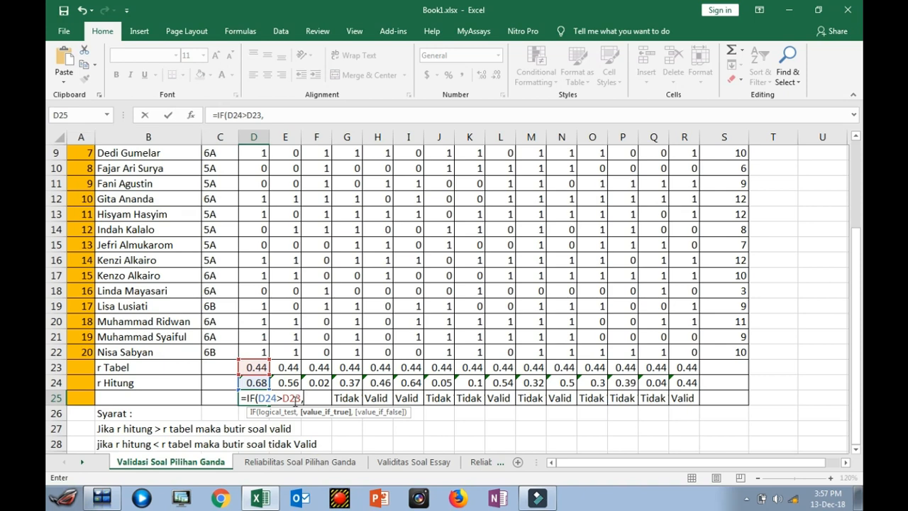
type("\"Valid\"")
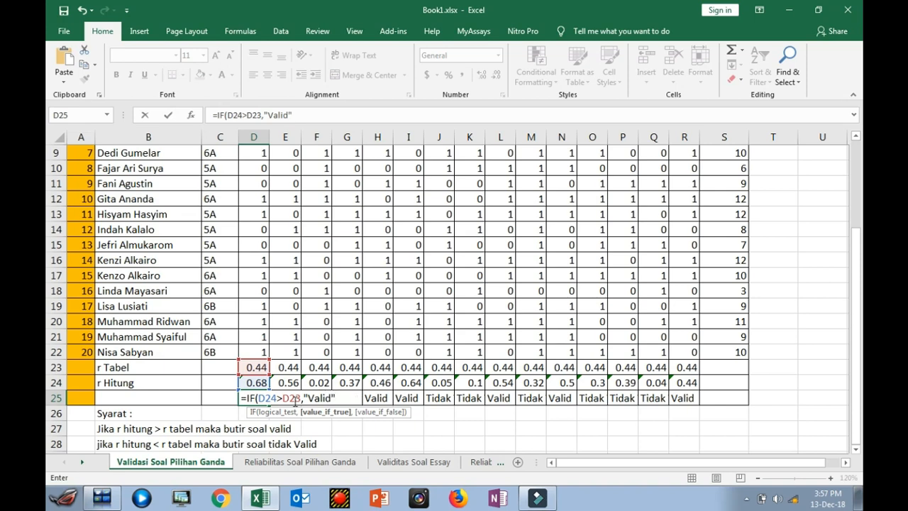
Add a nested IF to the D25 formula returning "Tidak Valid" when D24 is less than D23, and complete the formula
type(",IF")
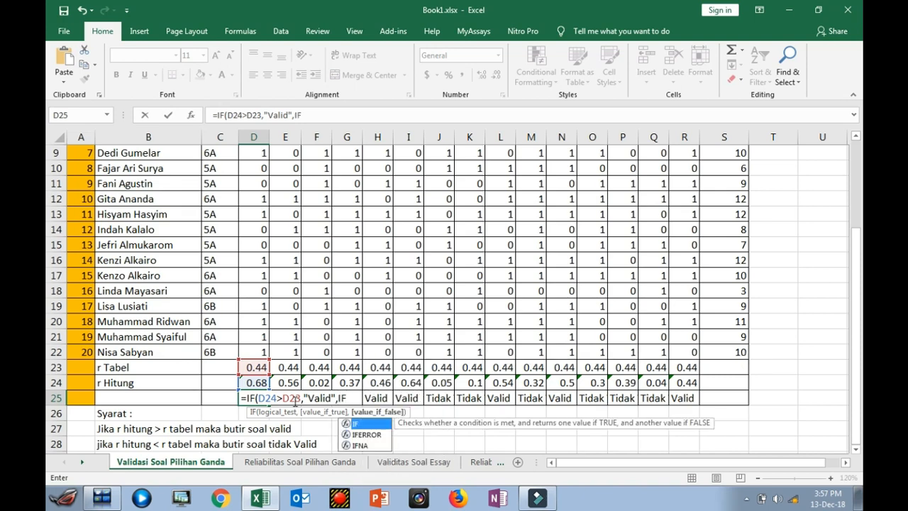
type("(")
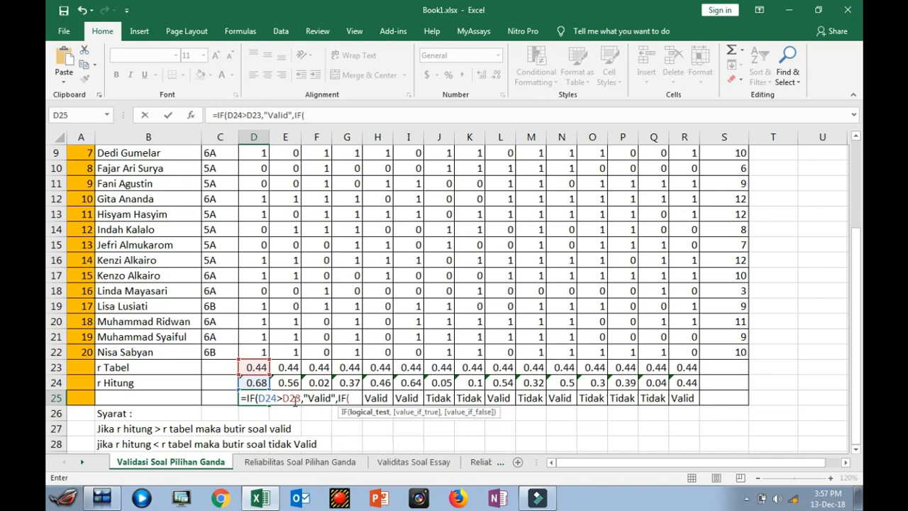
left_click(252, 383)
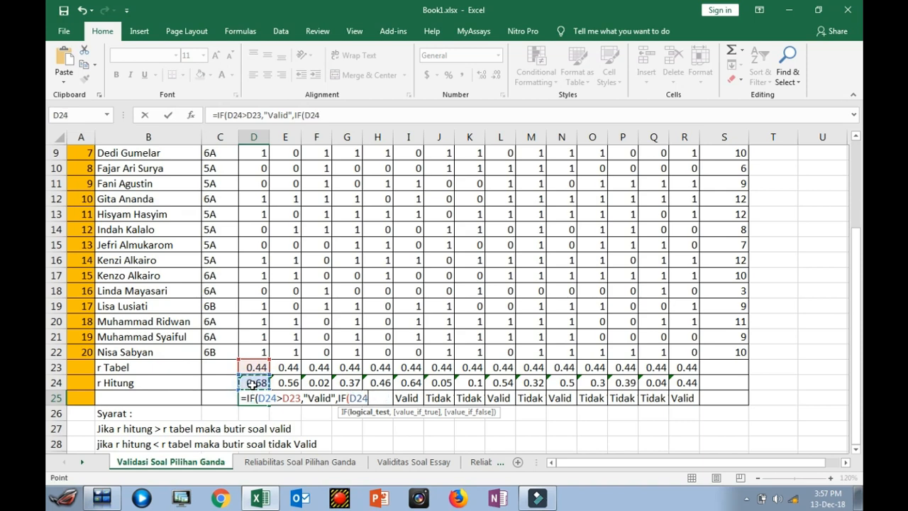
type("<")
left_click(251, 368)
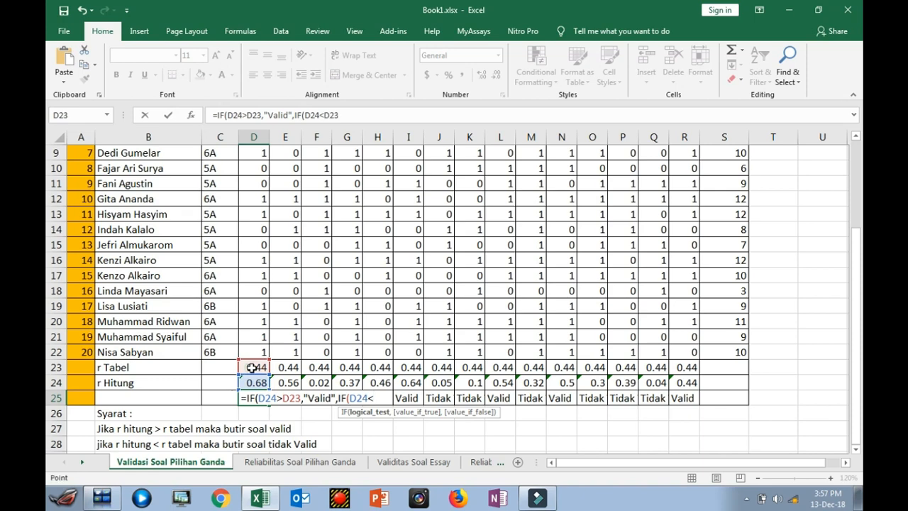
type(",")
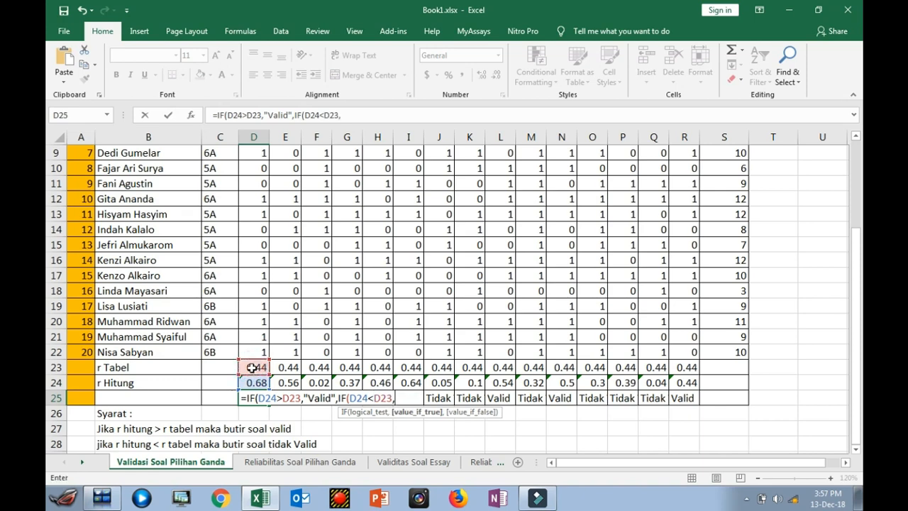
type("\"Tidak")
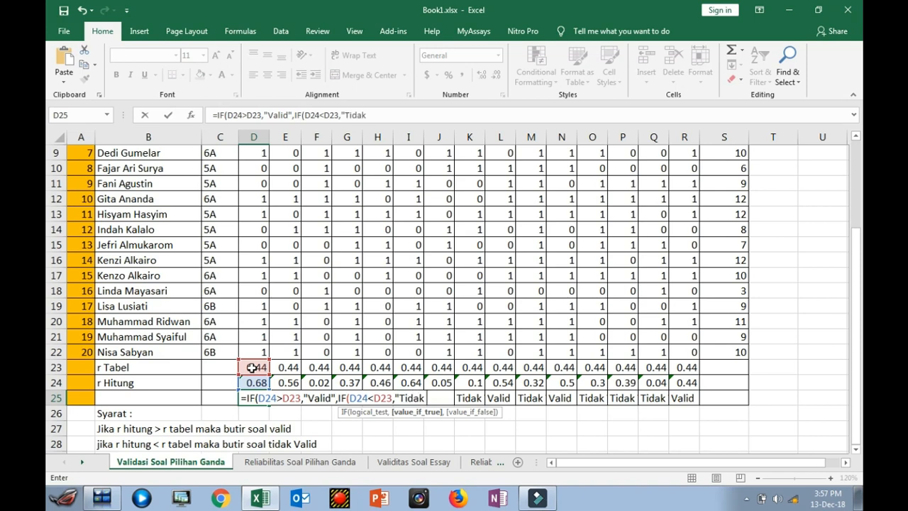
type(" Valid\"")
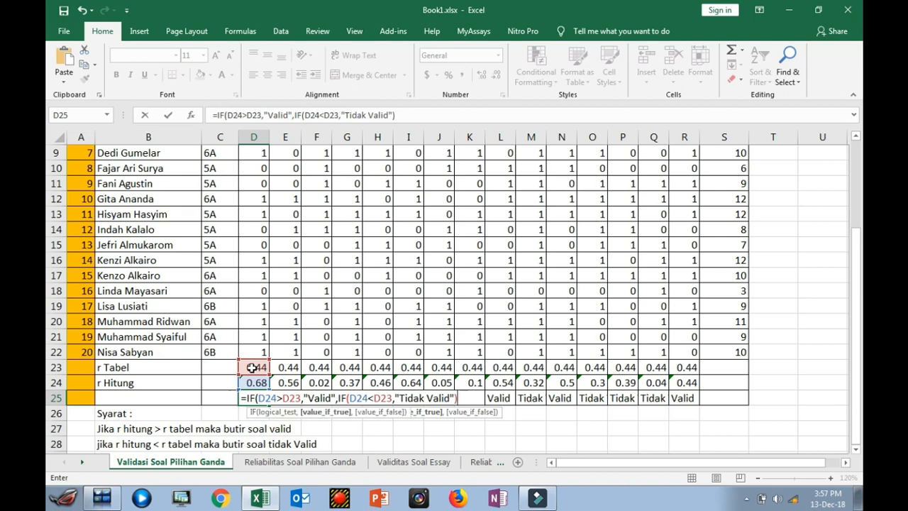
type("))")
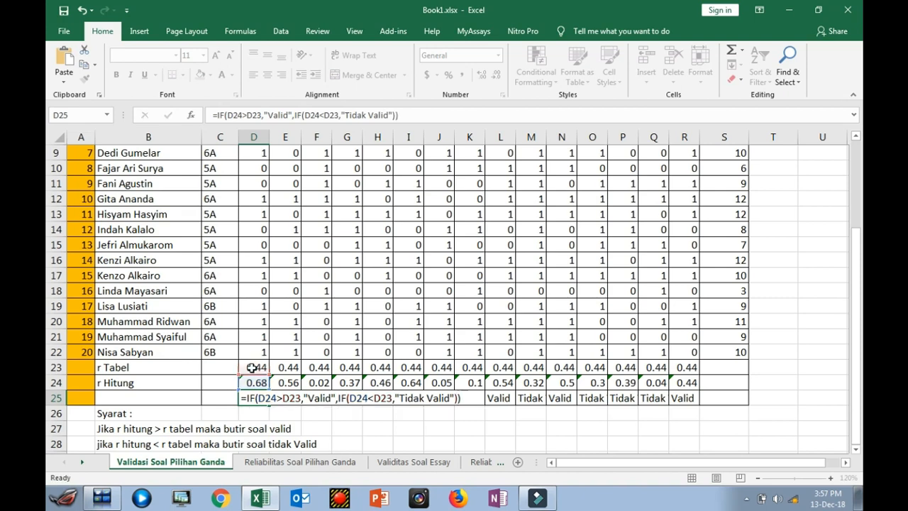
Complete the IF formula in D25 and fill it across row 25 to R25 for all the questions
key("Return")
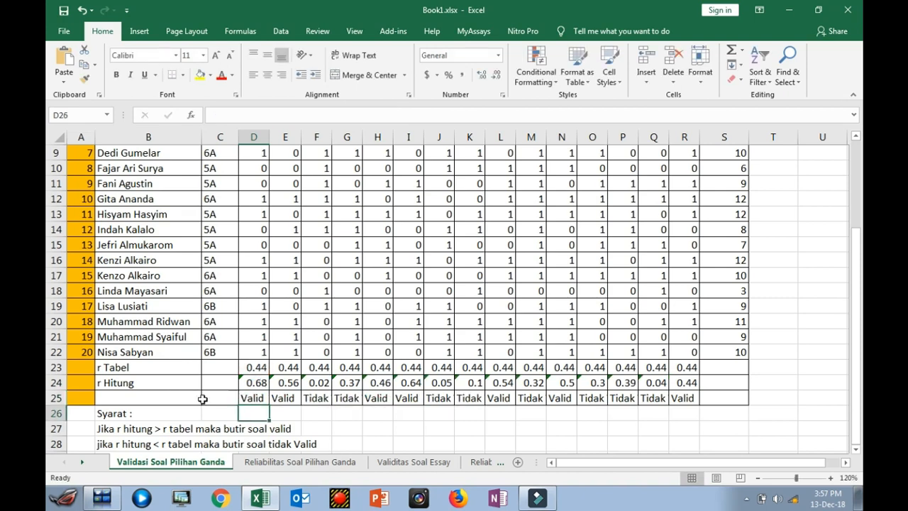
left_click(243, 399)
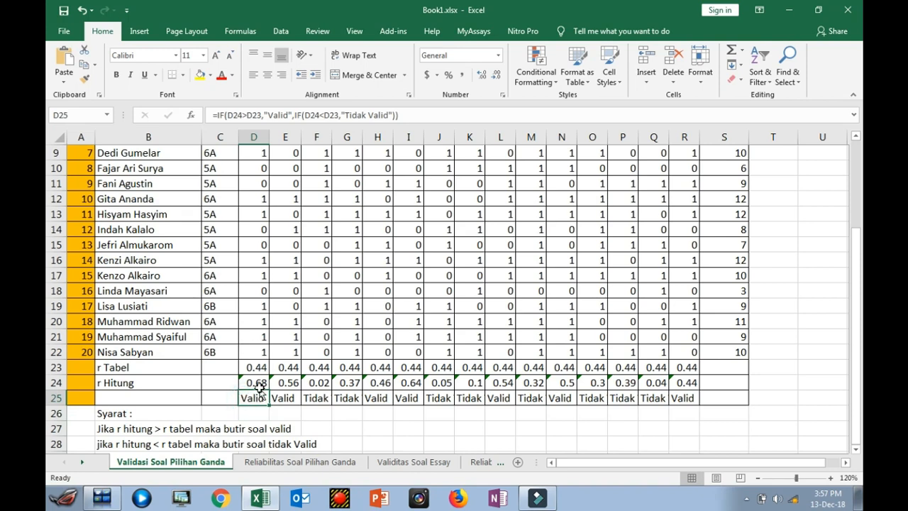
left_click(255, 383)
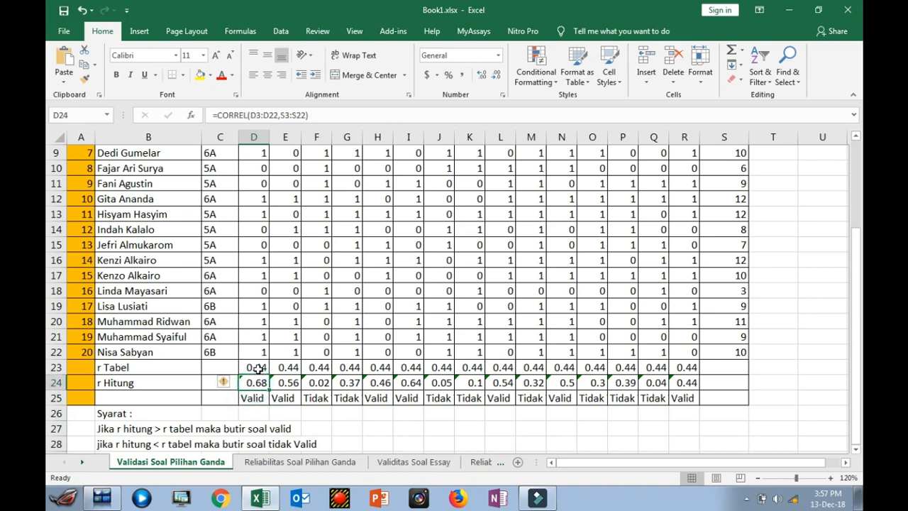
left_click(255, 367)
left_click(256, 397)
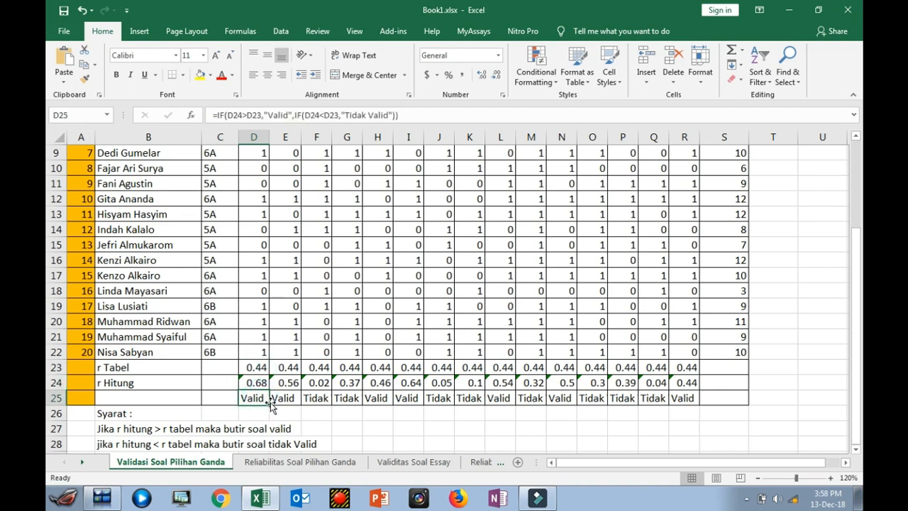
left_click_drag(269, 405, 685, 399)
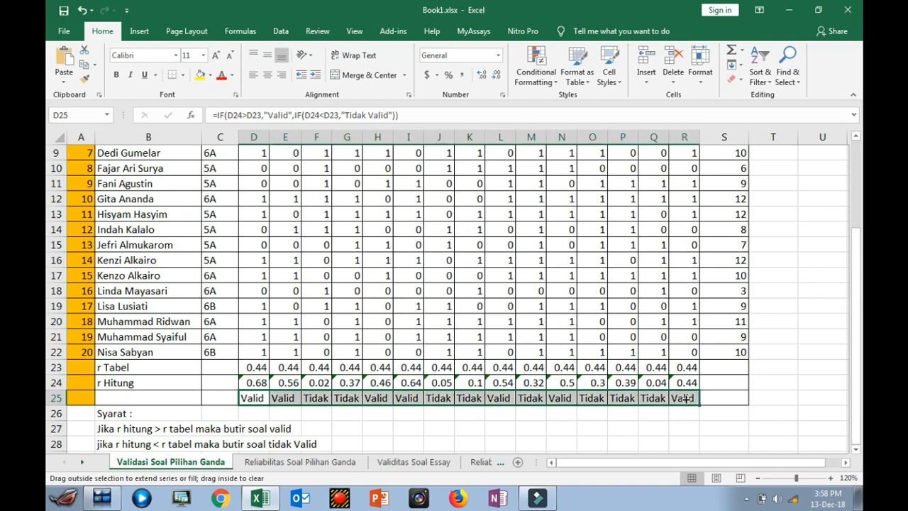
Examine the row 25 classification formulas for questions 1, 2, 5, 6, 9, 11 and 15
left_click(295, 399)
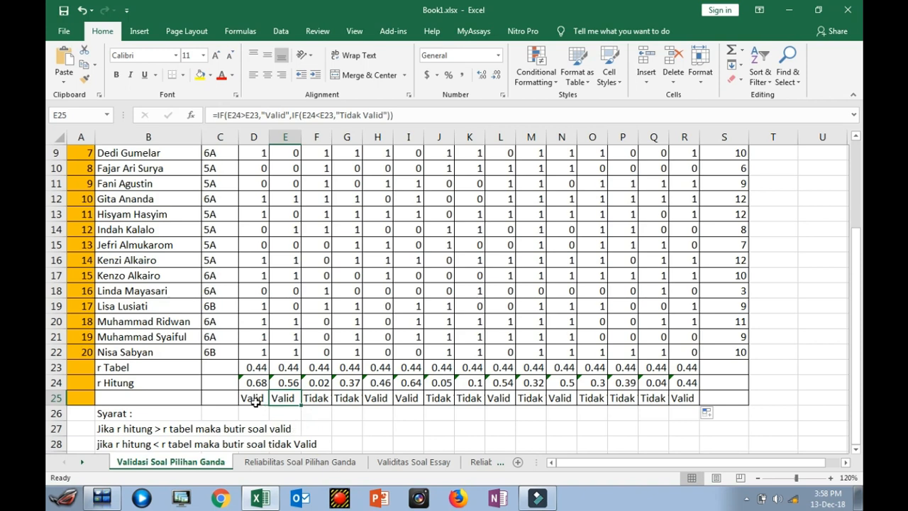
left_click(254, 399)
left_click(284, 399)
left_click(370, 399)
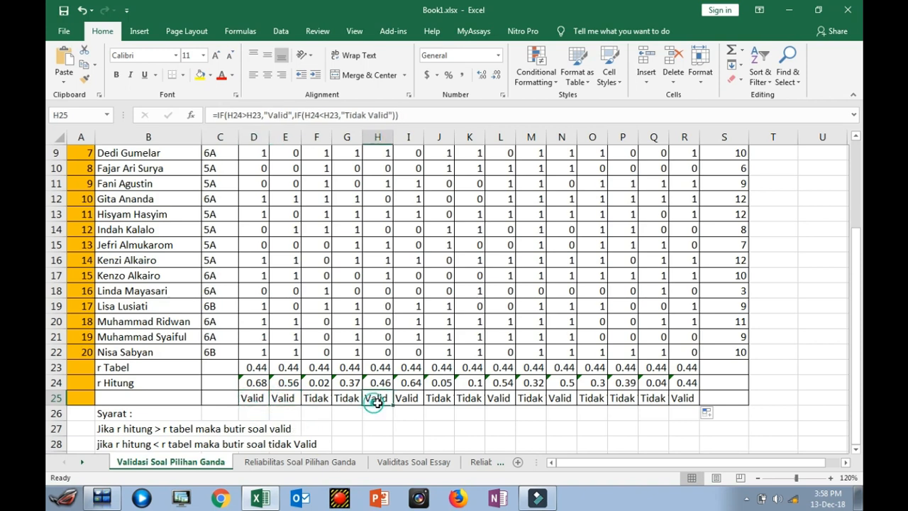
left_click(401, 398)
left_click(493, 397)
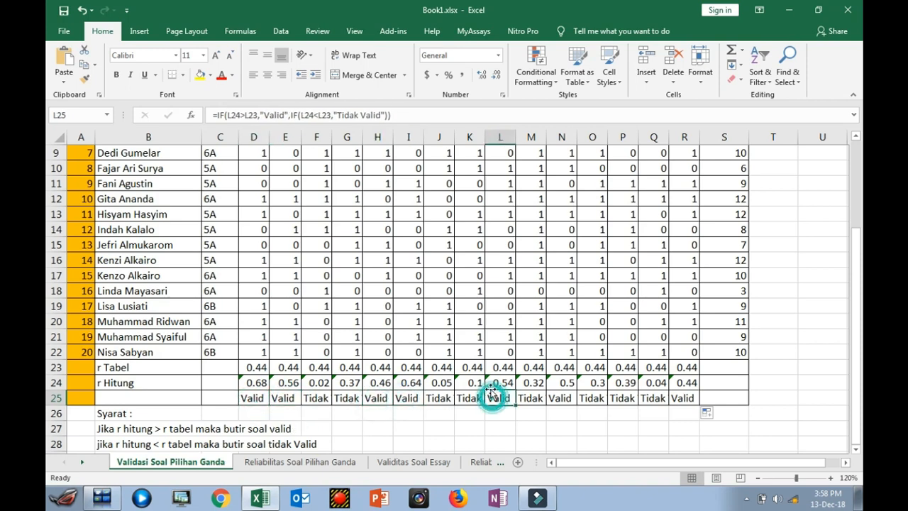
left_click(567, 399)
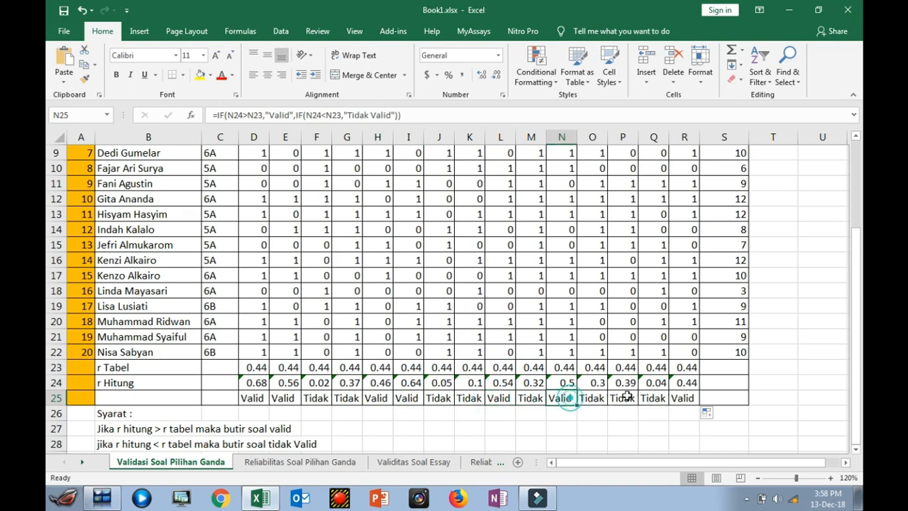
left_click(682, 398)
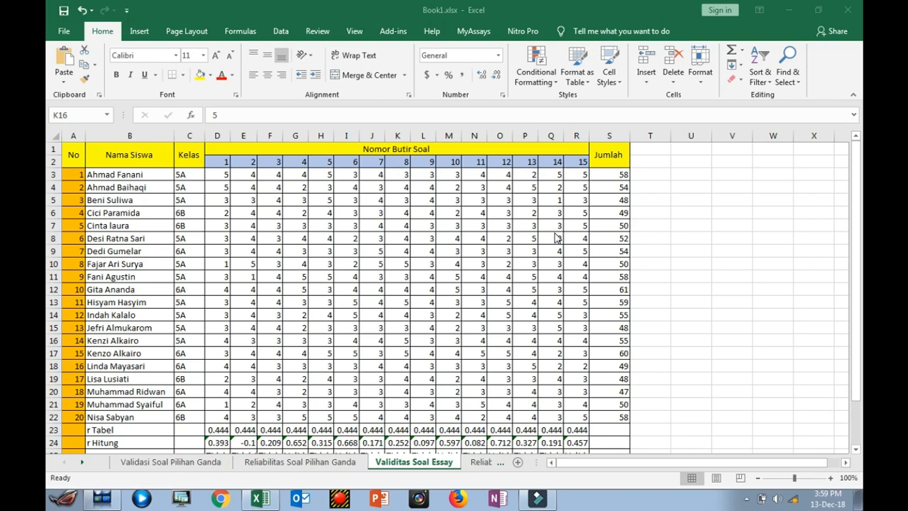
On the Validitas Soal Essay sheet, re-enter Jumlah cell S3 as the SUM of D3:R3 and fill it down to S22
left_click(486, 239)
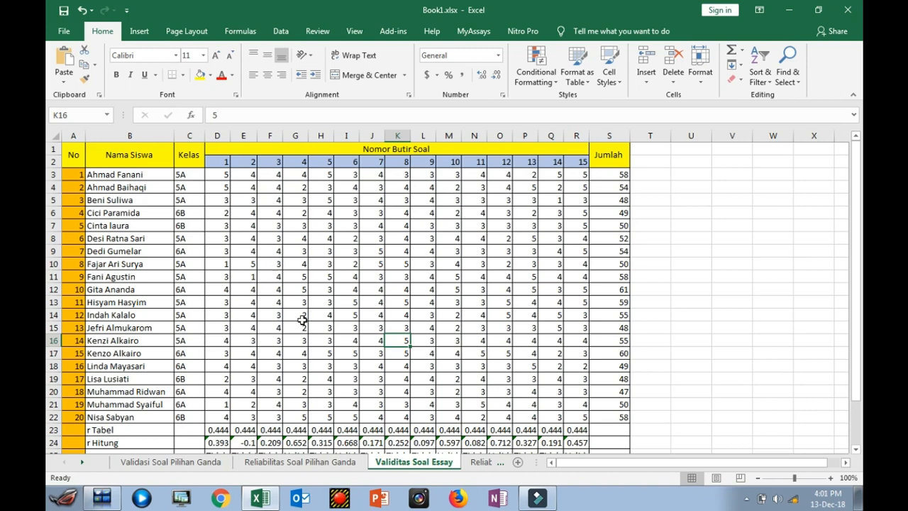
left_click(617, 176)
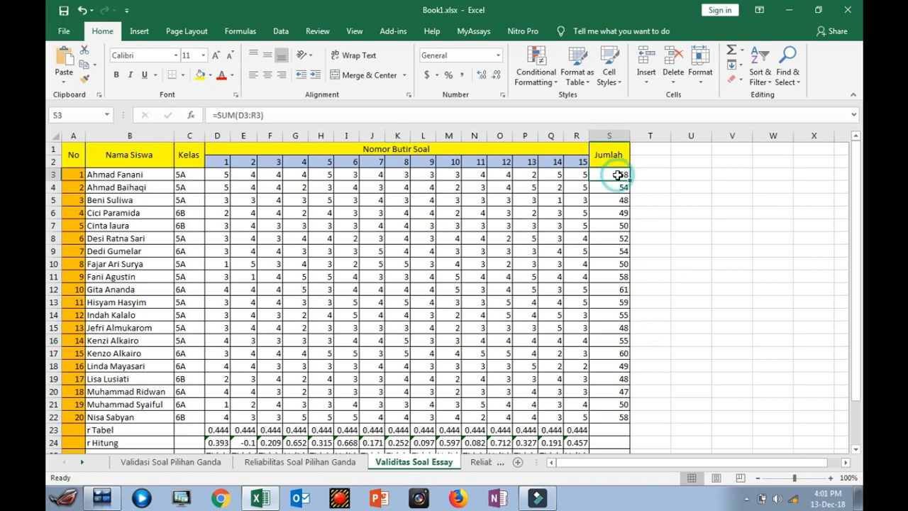
key("BackSpace")
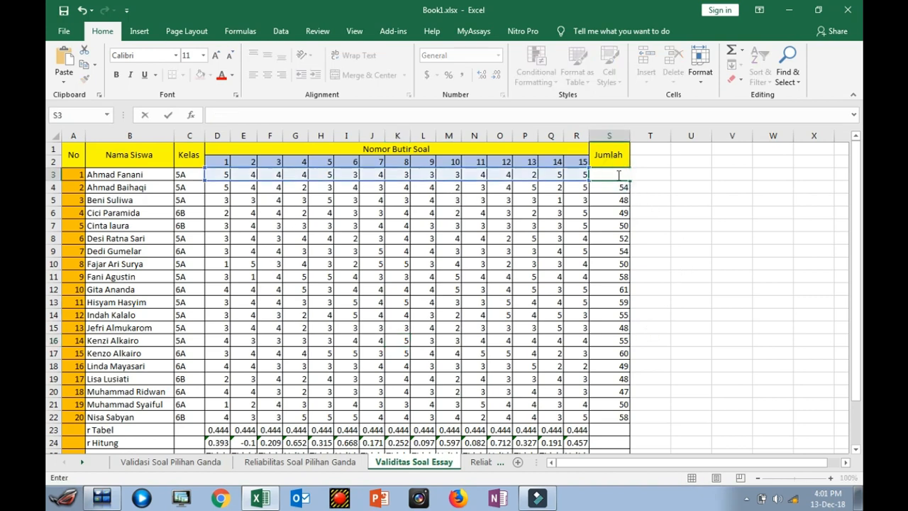
left_click(190, 115)
left_click(451, 327)
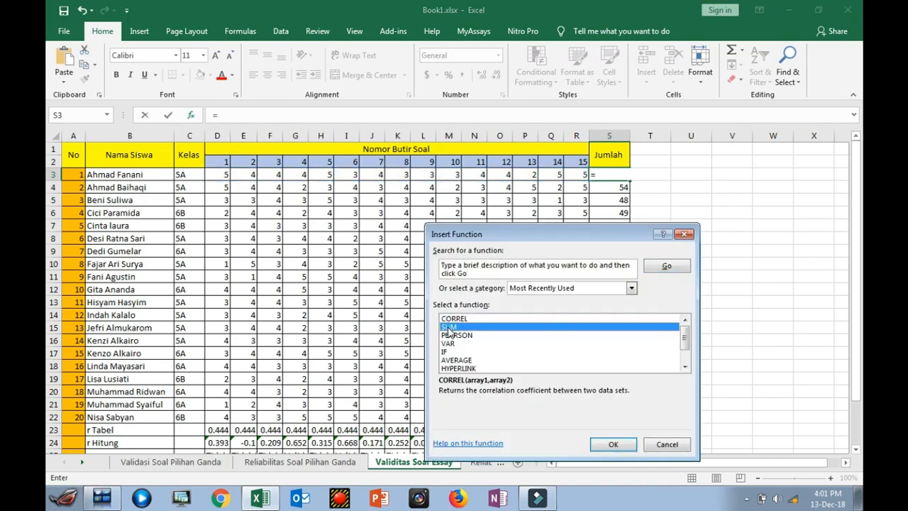
left_click(610, 445)
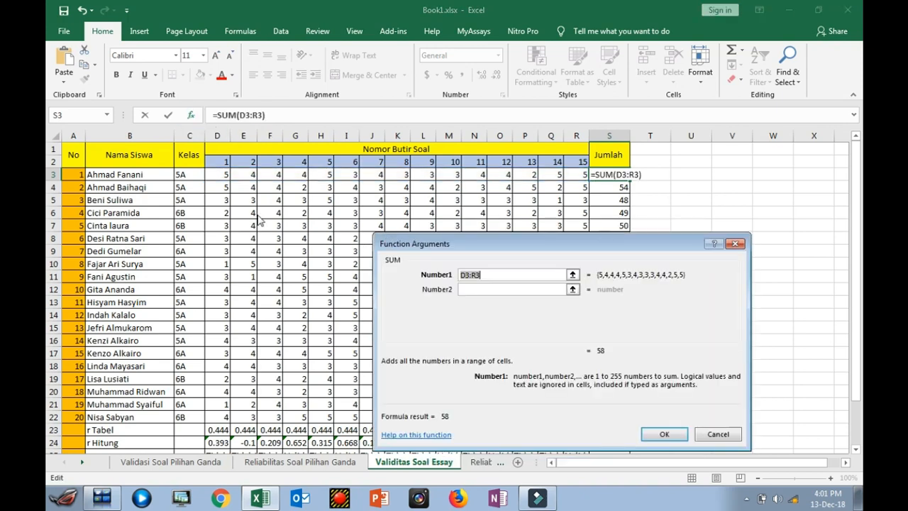
left_click_drag(228, 175, 578, 177)
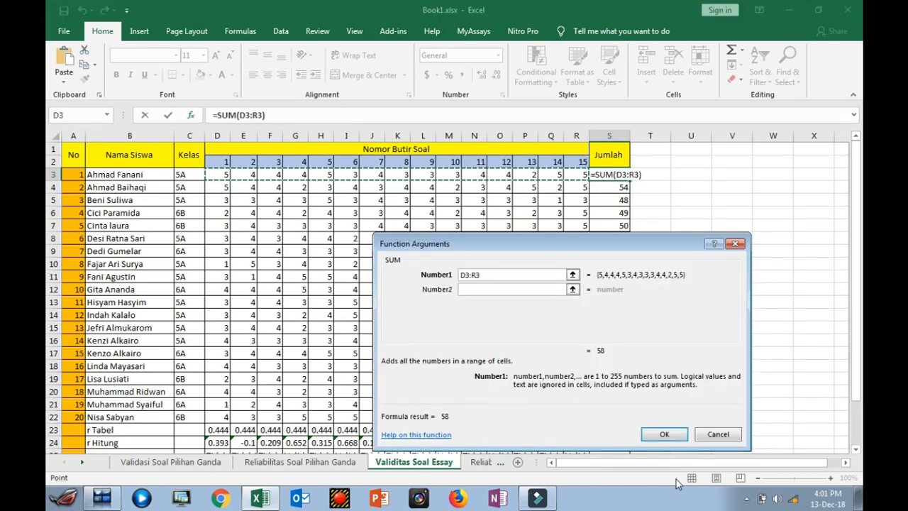
left_click(666, 434)
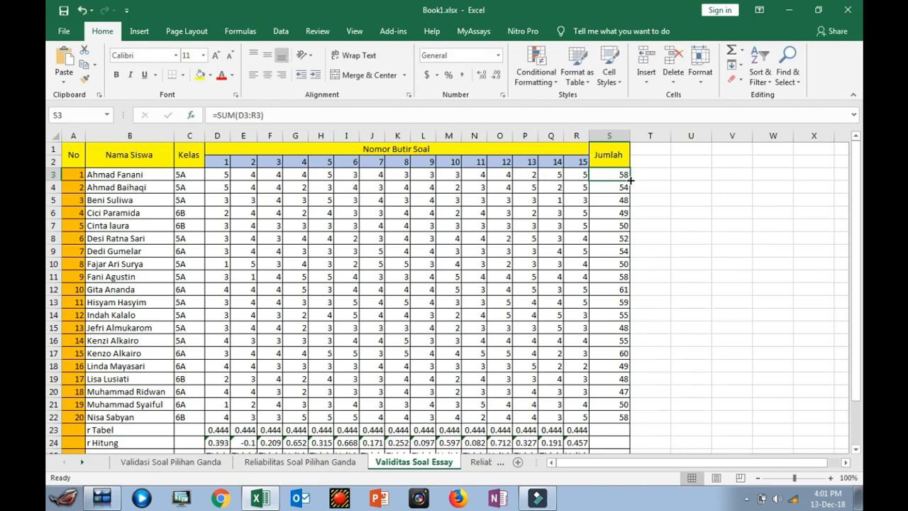
left_click_drag(628, 180, 625, 420)
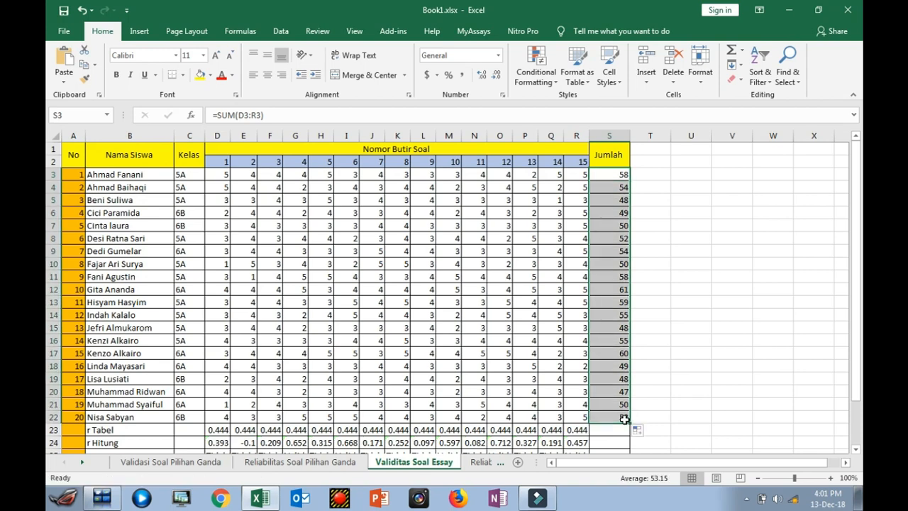
Clear r Hitung cell D24 for essay question 1 and insert a PEARSON function in it
left_click(217, 430)
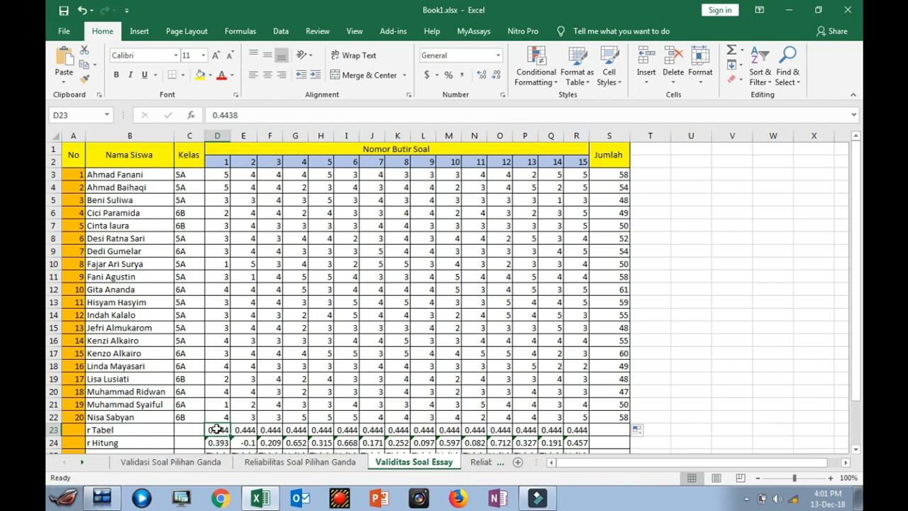
scroll(227, 425, "down", 1)
scroll(230, 418, "down", 1)
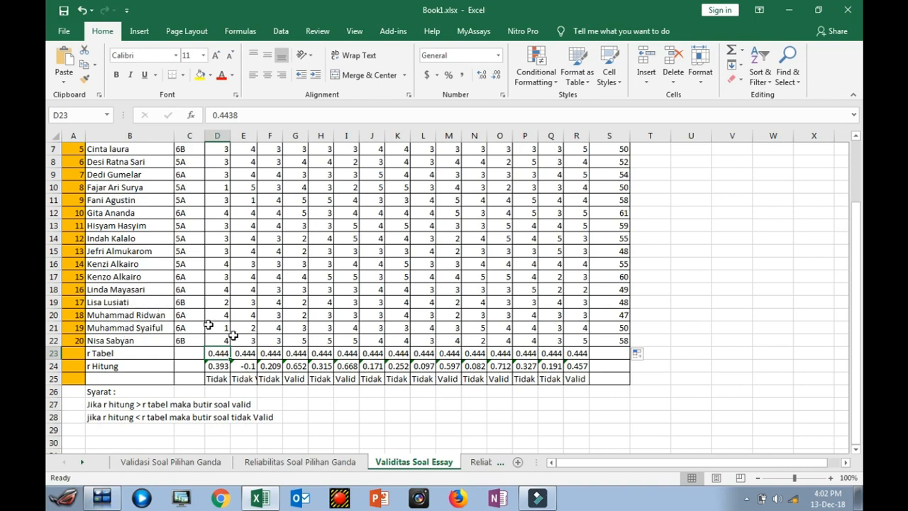
left_click(217, 366)
key("Delete")
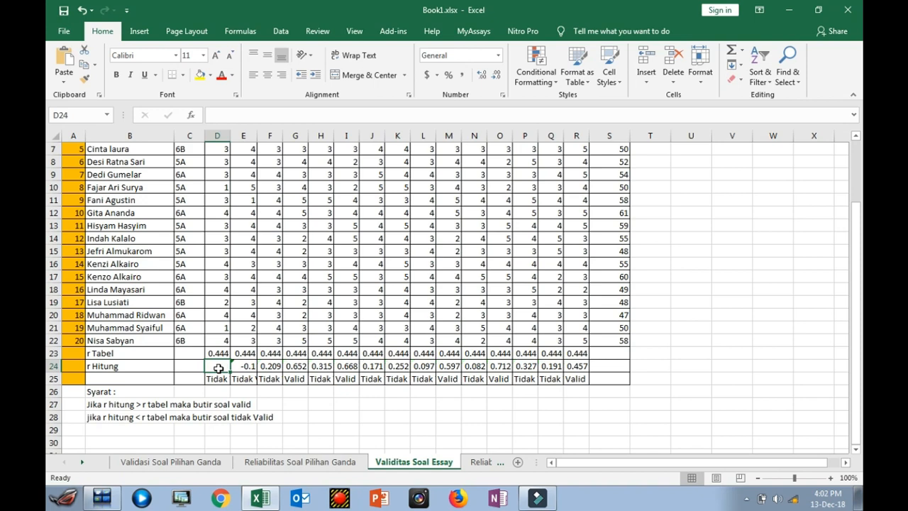
left_click(190, 115)
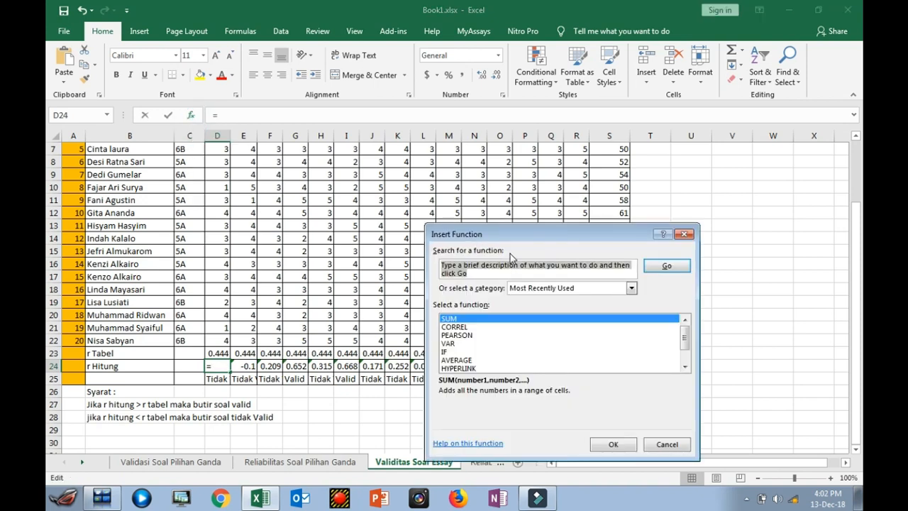
left_click(464, 327)
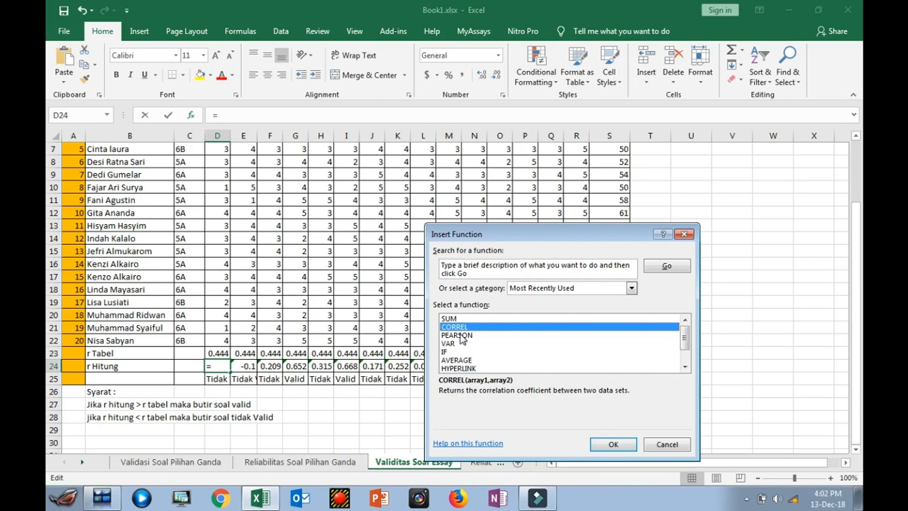
left_click(460, 334)
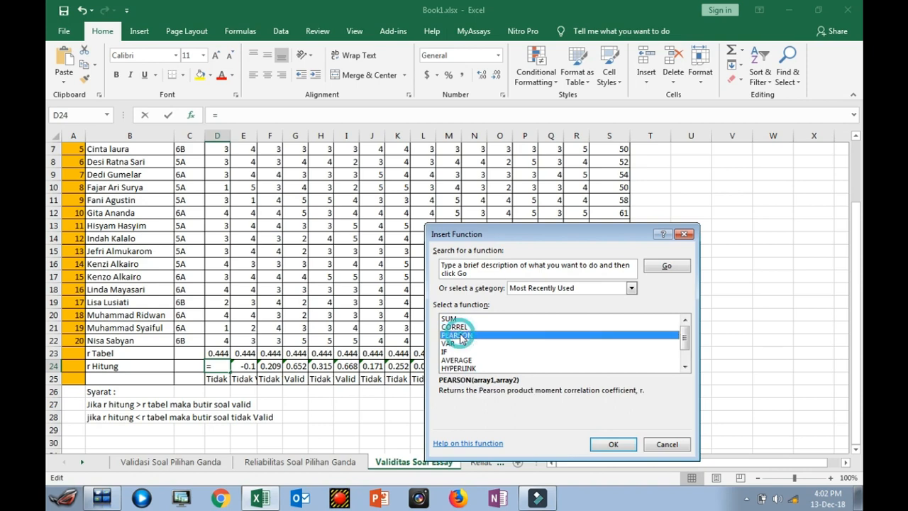
left_click(609, 445)
Set PEARSON's Array1 to question 1's scores D3:D22 and Array2 to the Jumlah totals S3:S22, and complete the formula in D24
scroll(355, 315, "up", 1)
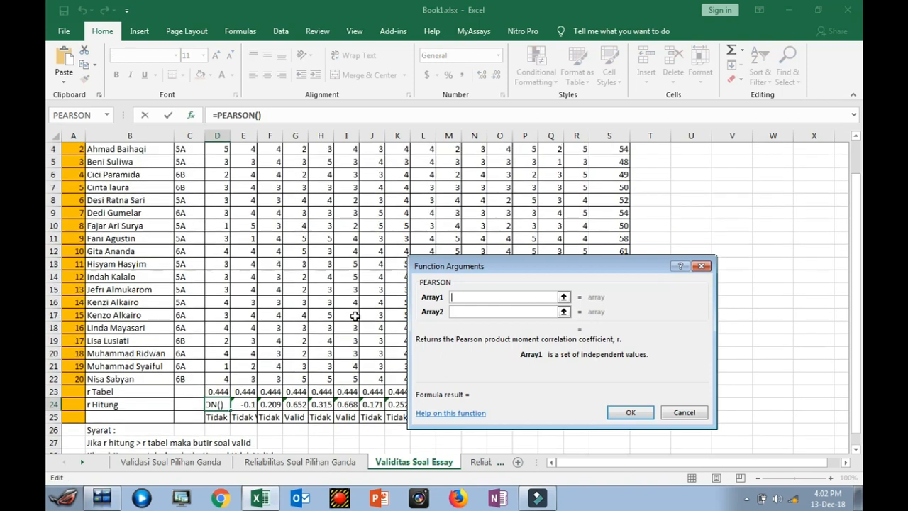
scroll(355, 316, "up", 1)
left_click(224, 180)
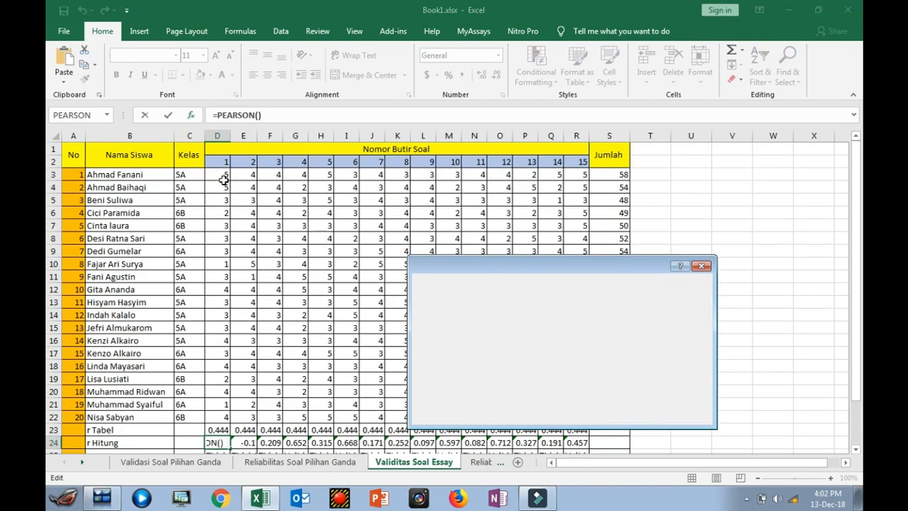
left_click_drag(224, 180, 222, 419)
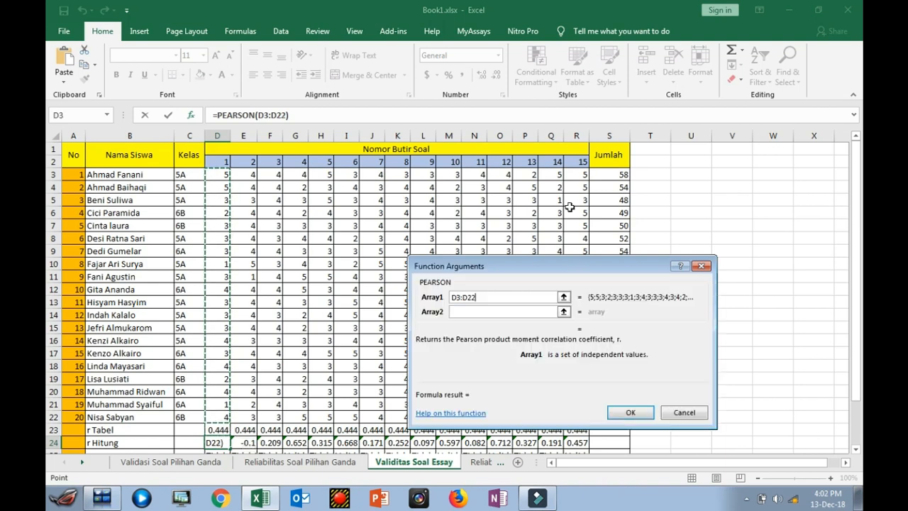
left_click(527, 313)
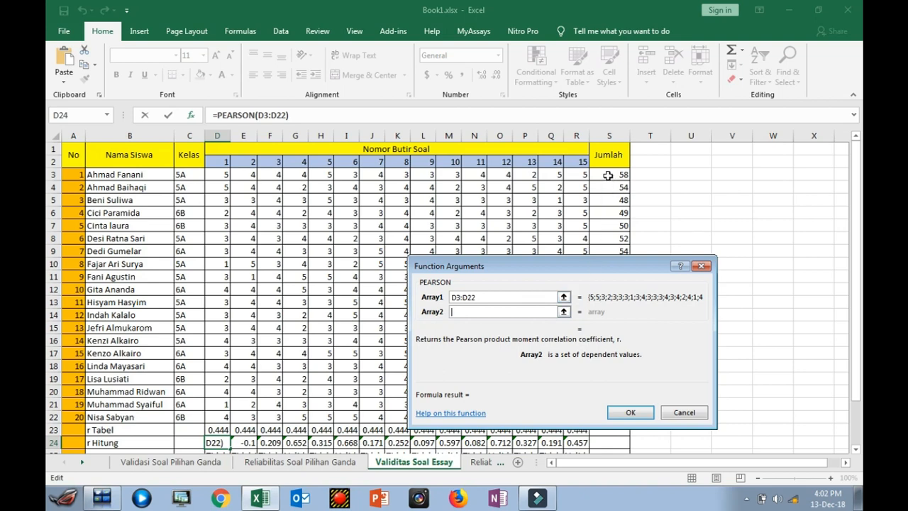
left_click_drag(607, 175, 602, 413)
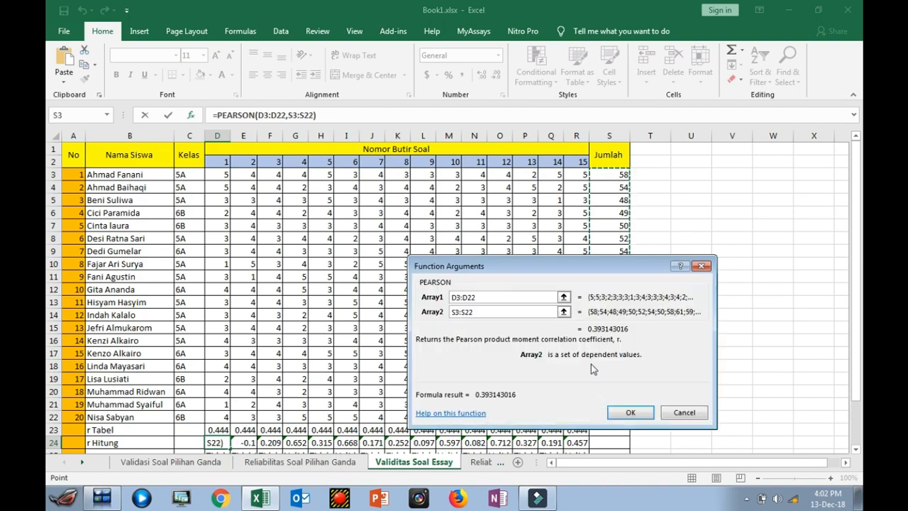
left_click(639, 414)
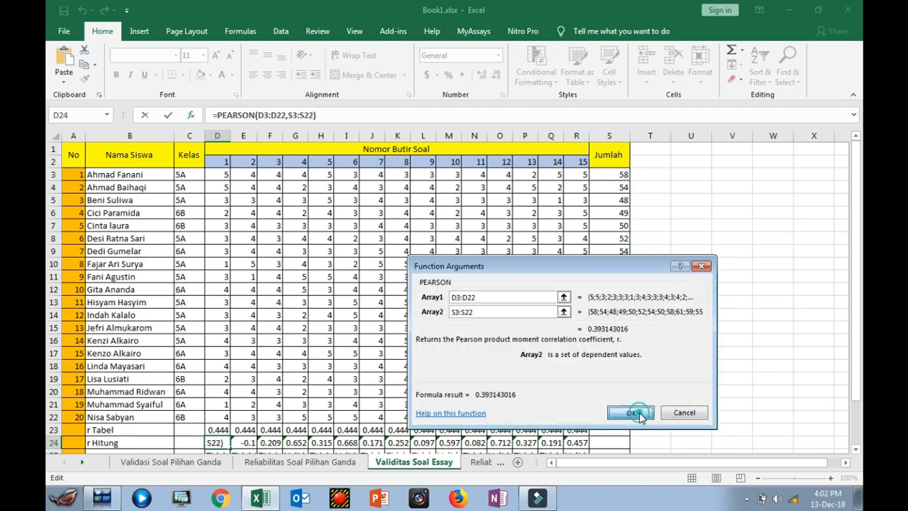
scroll(628, 406, "down", 1)
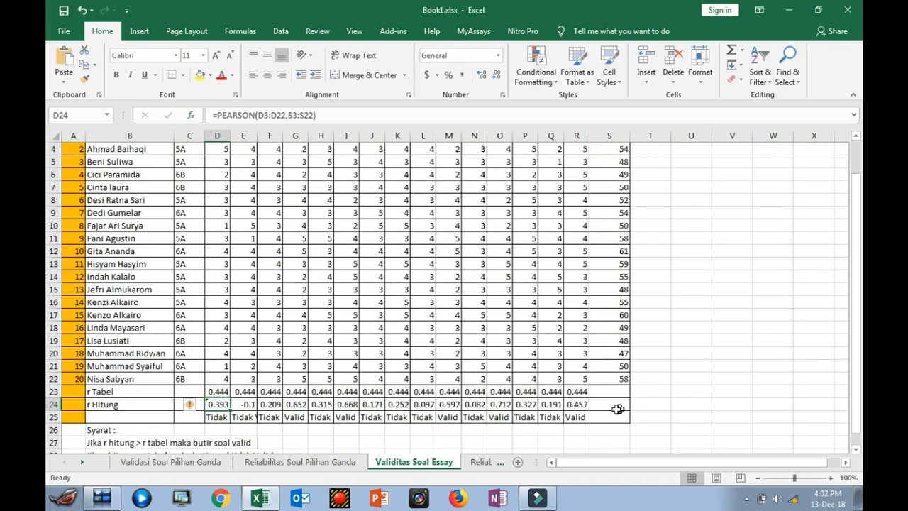
left_click(243, 403)
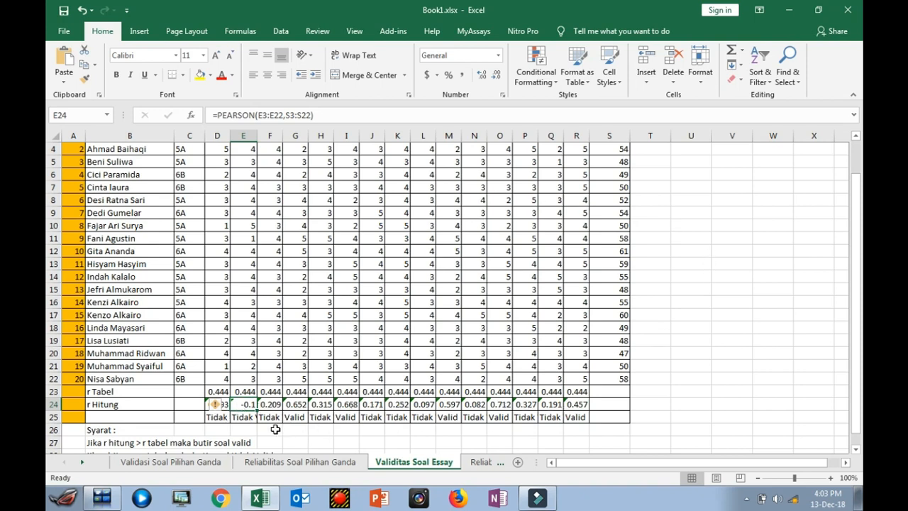
Clear D25 for essay question 1 and begin an IF formula returning "Valid" when r Hitung D24 is greater than r Tabel D23
left_click(217, 418)
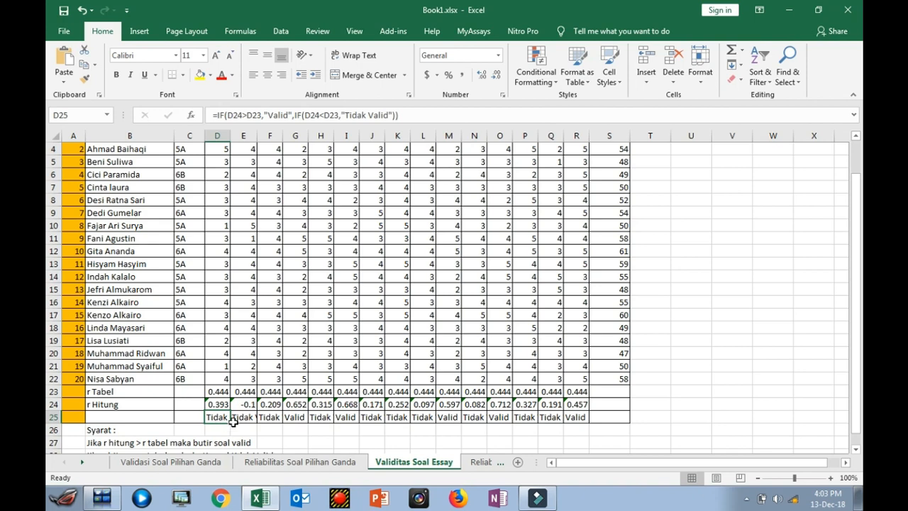
key("Delete")
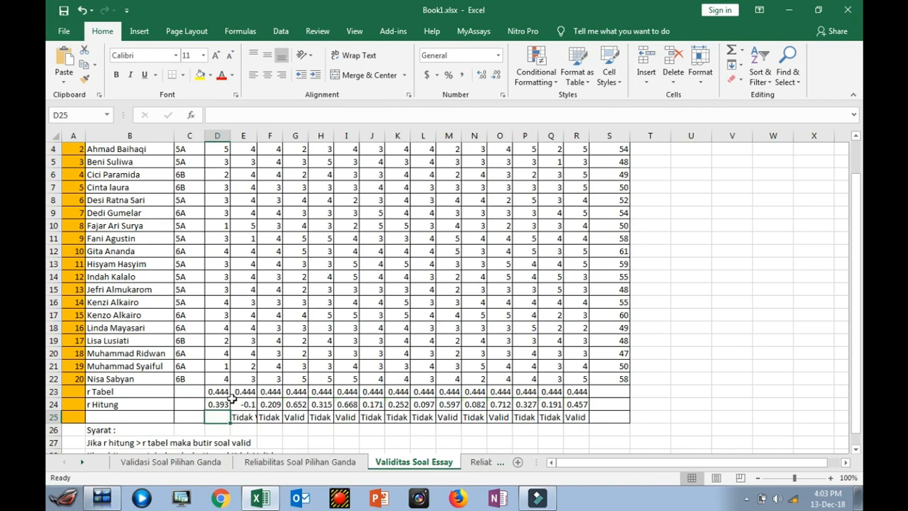
type("I")
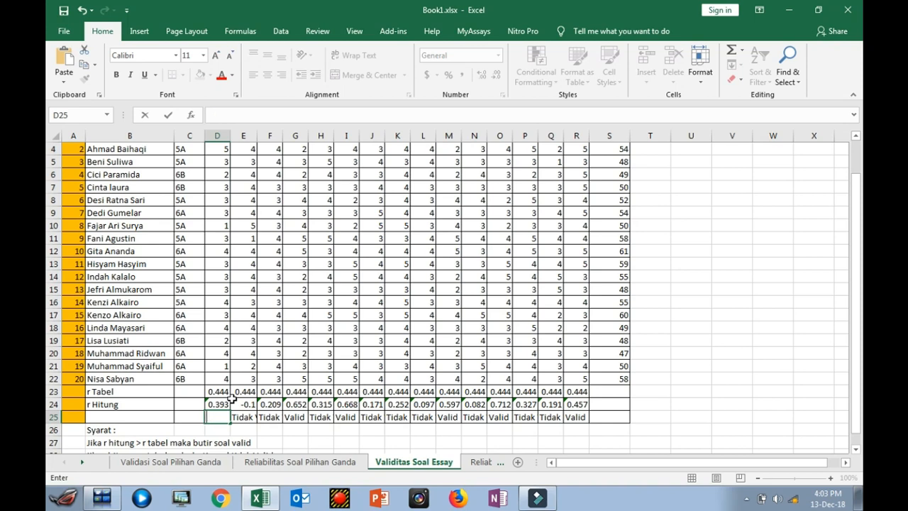
type("=I")
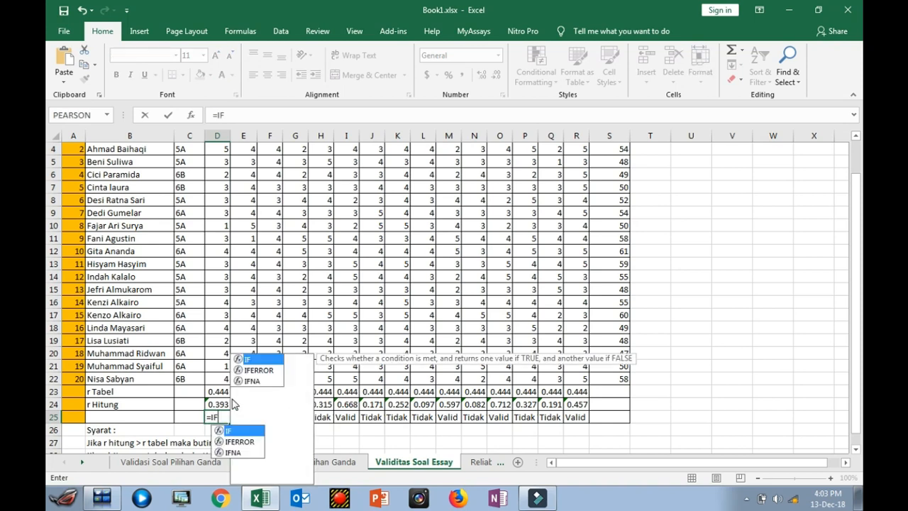
type("F(")
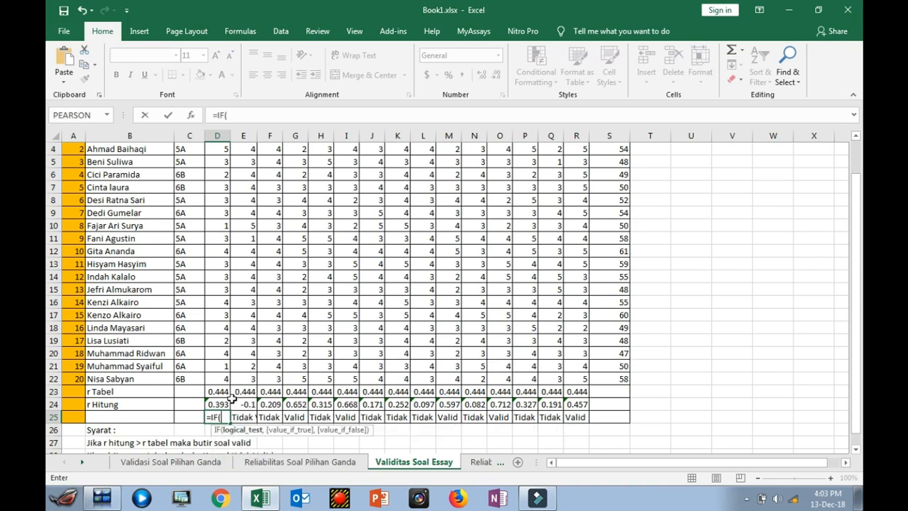
left_click(220, 402)
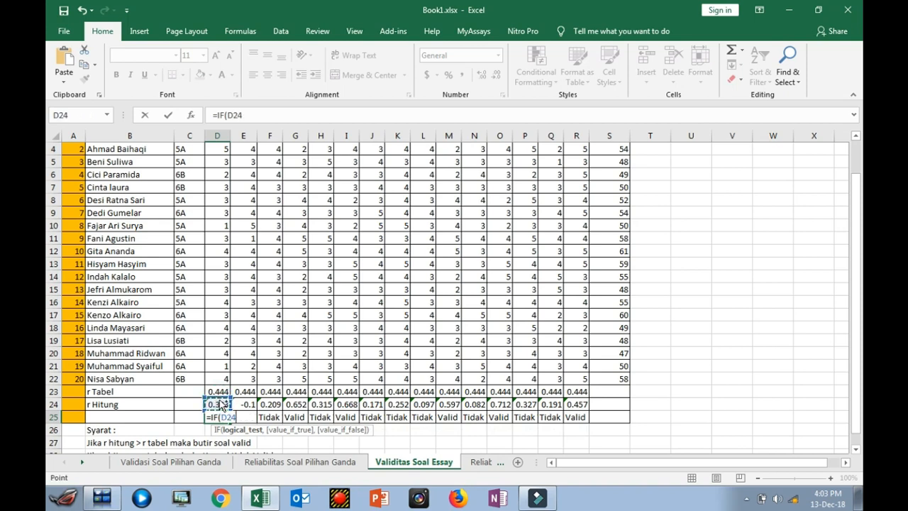
type(">")
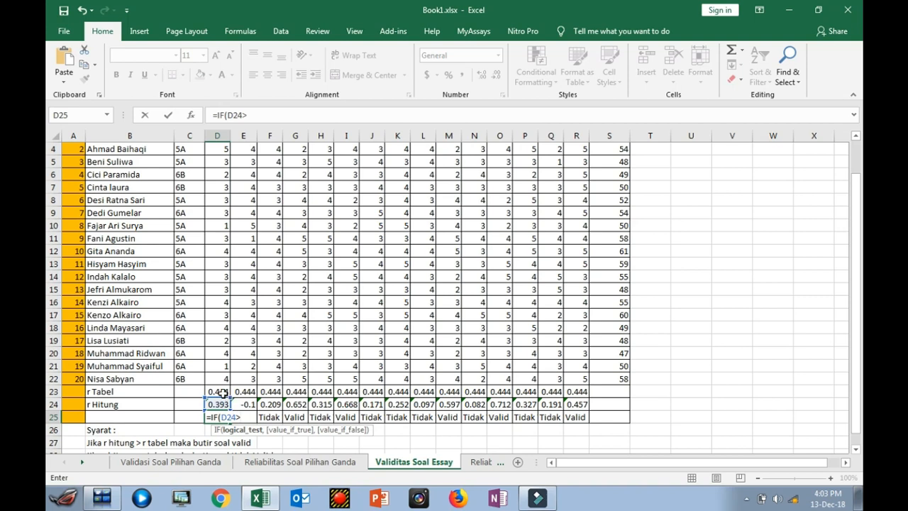
left_click(222, 391)
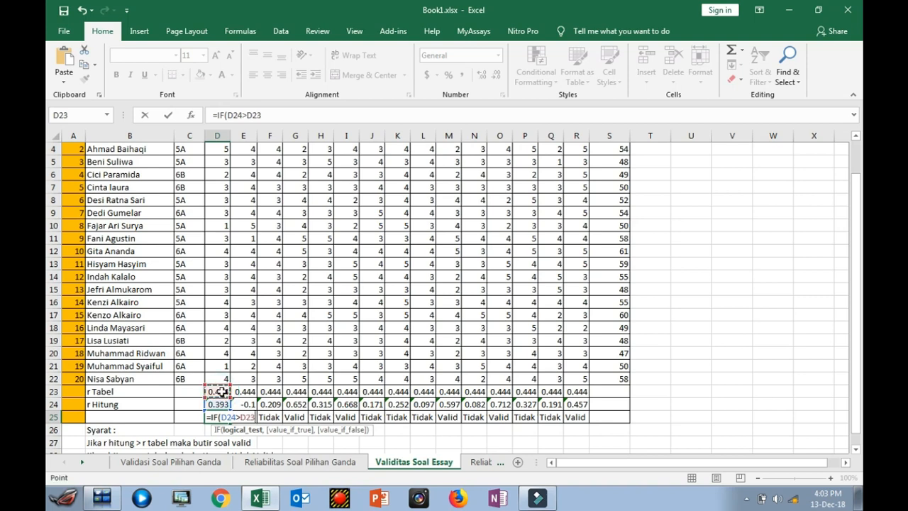
type(",")
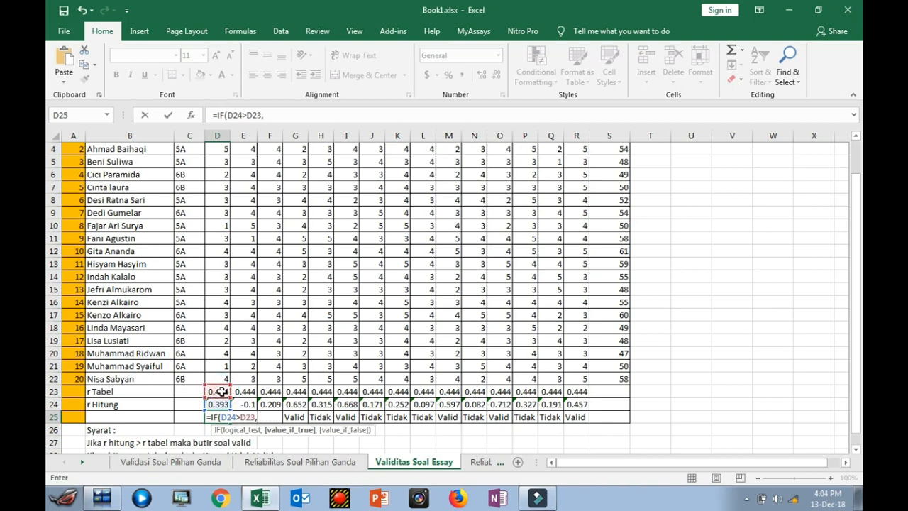
type("\"Valid\"")
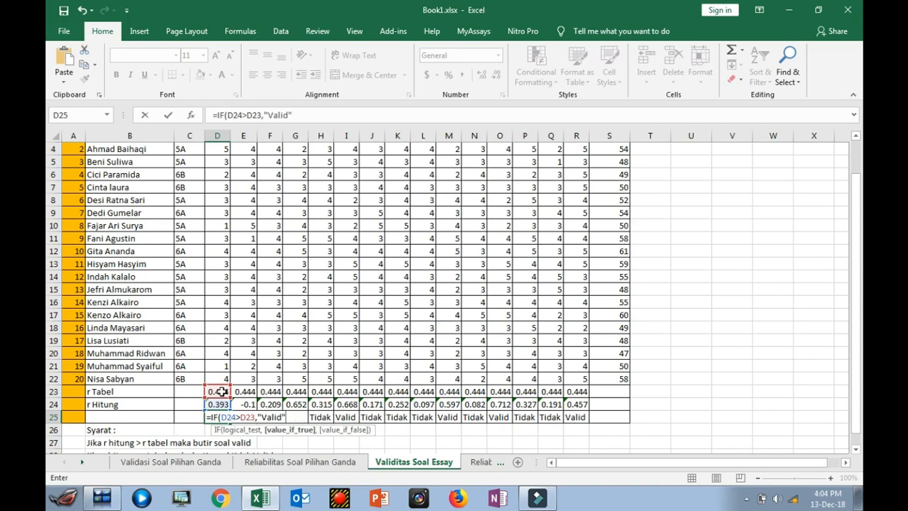
Complete D25 with a nested IF returning "Tidak Valid" when D24<D23, and fill the formula across to R25
type(",")
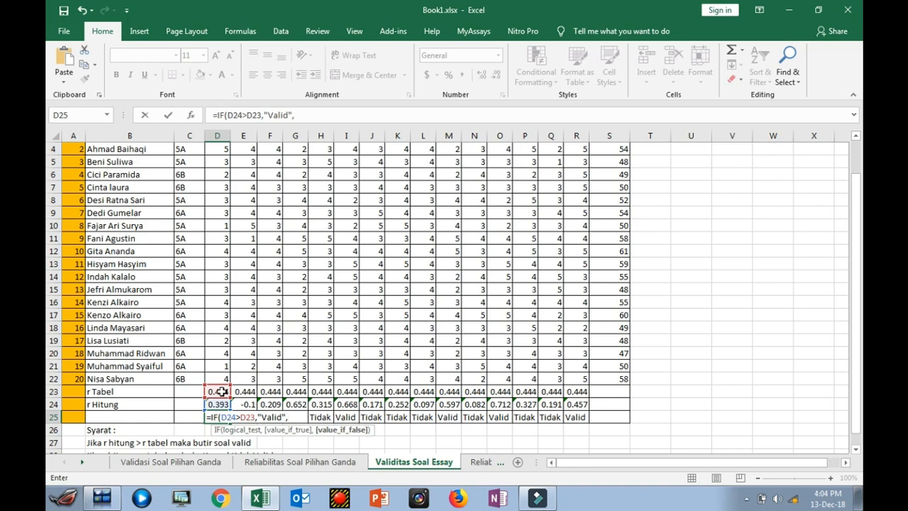
type("IF")
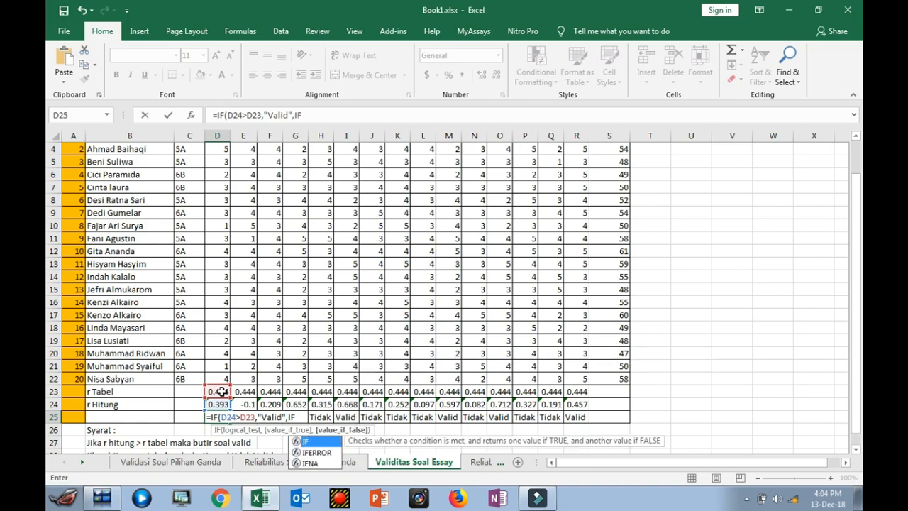
type("(")
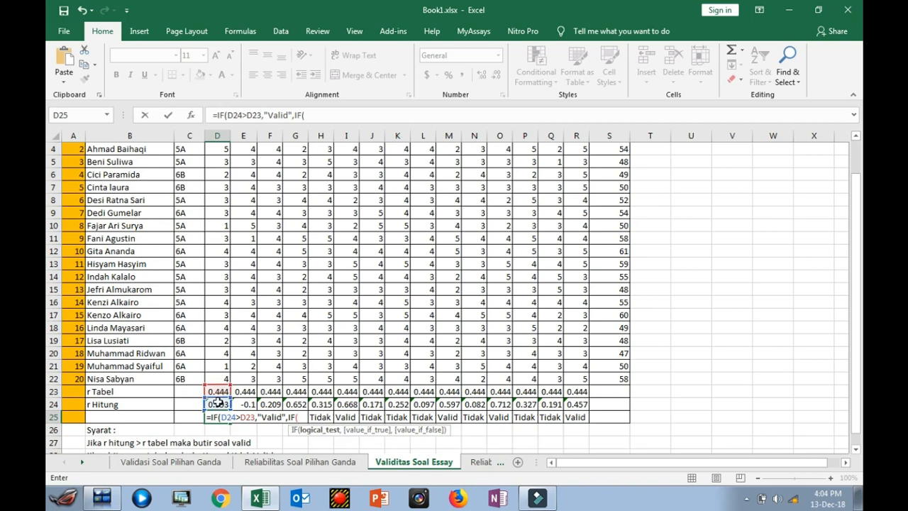
left_click(217, 403)
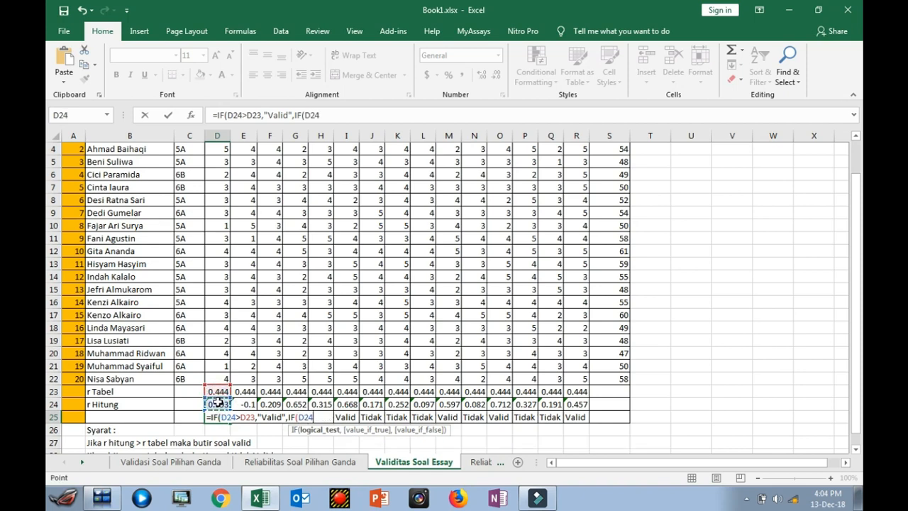
type("<")
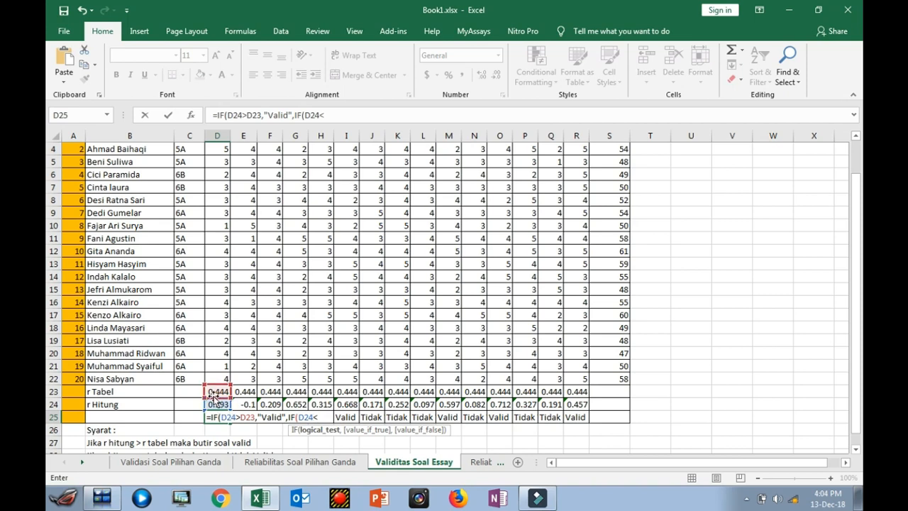
left_click(213, 393)
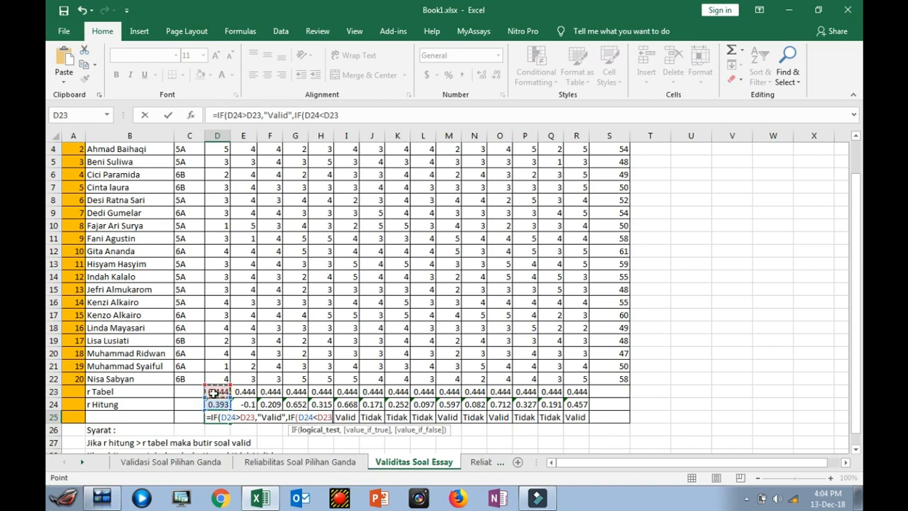
type(",\"")
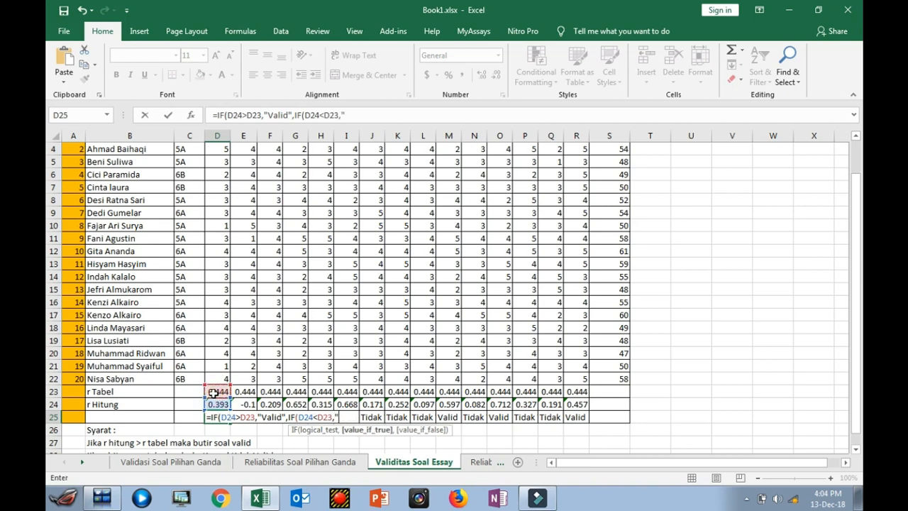
type("Tidak")
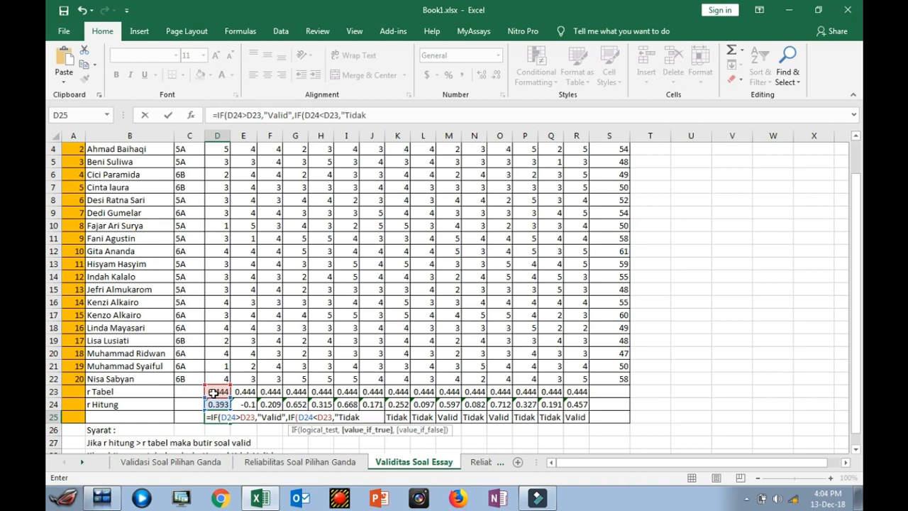
type(" Valid\")")
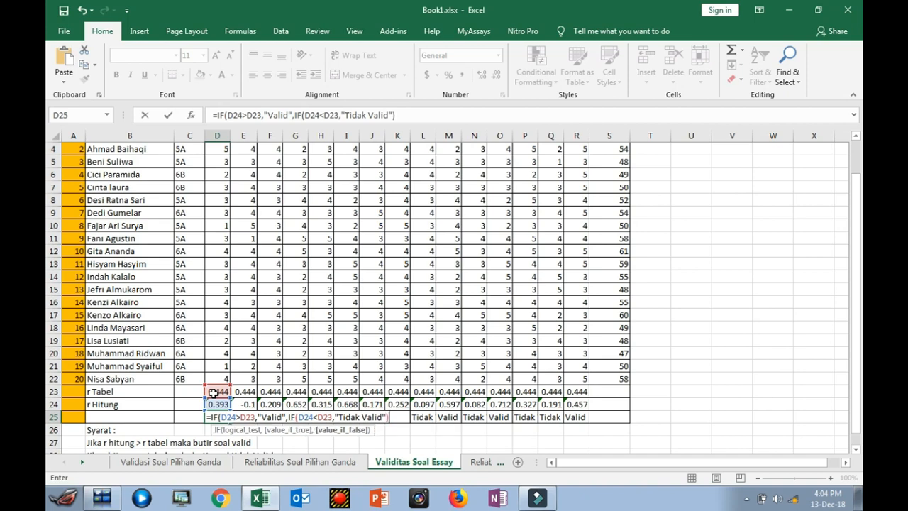
type(")")
key("Return")
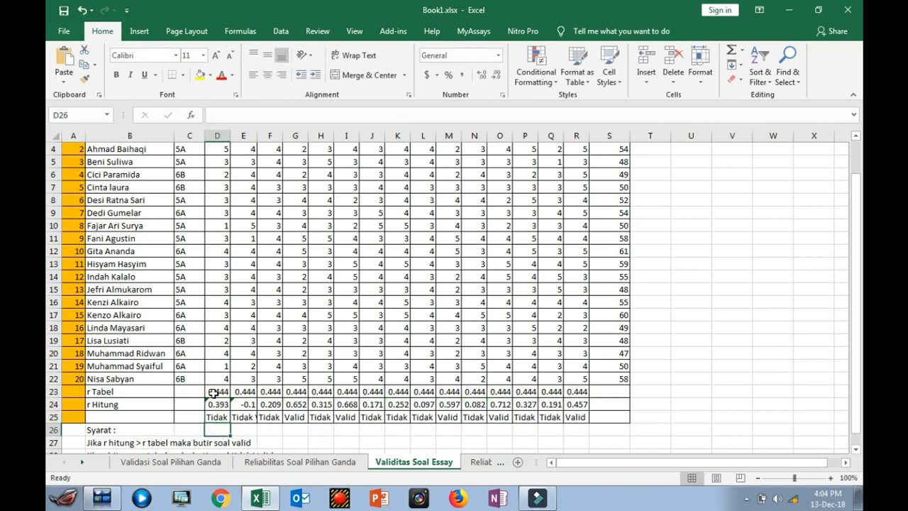
left_click(220, 417)
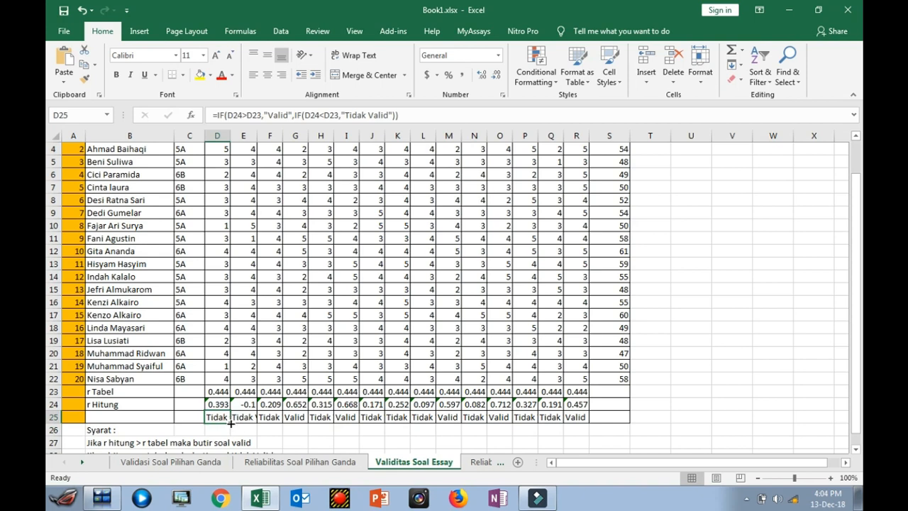
left_click_drag(231, 424, 578, 420)
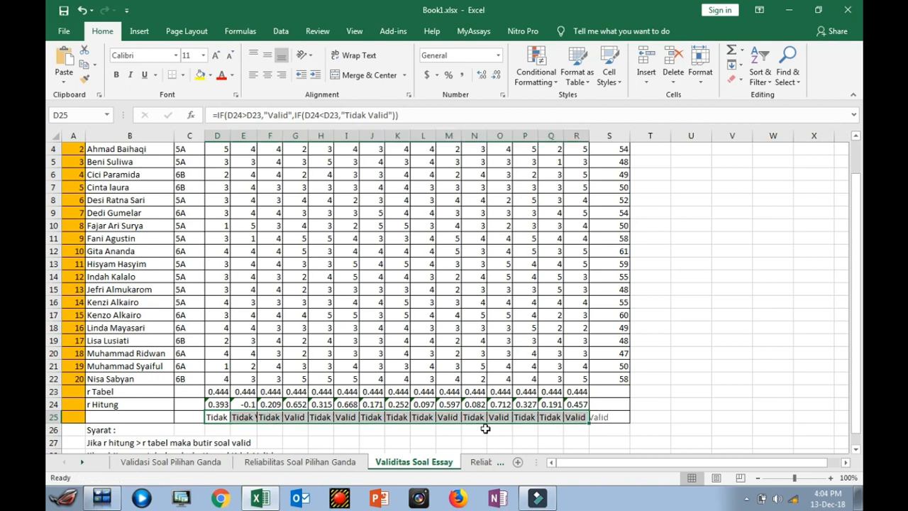
Examine the row 25 classification formulas for essay questions 3 through 14
left_click(276, 418)
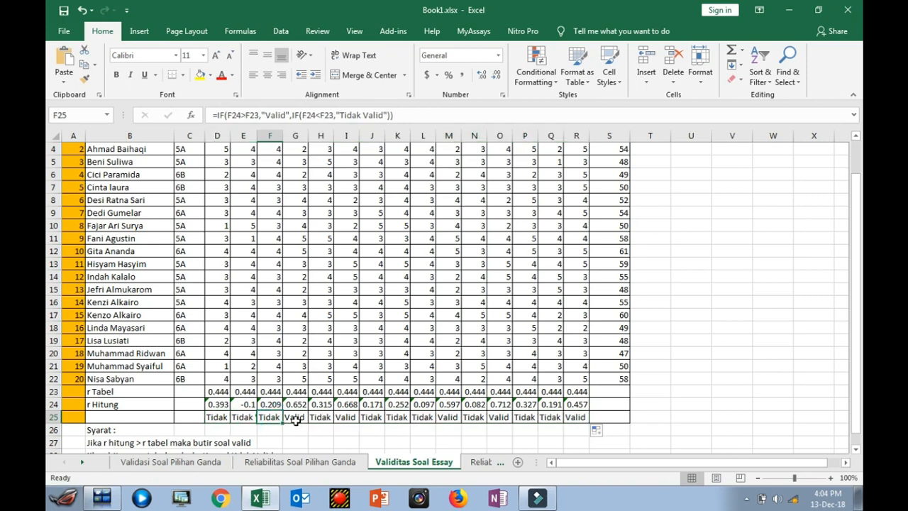
left_click(295, 418)
left_click(322, 418)
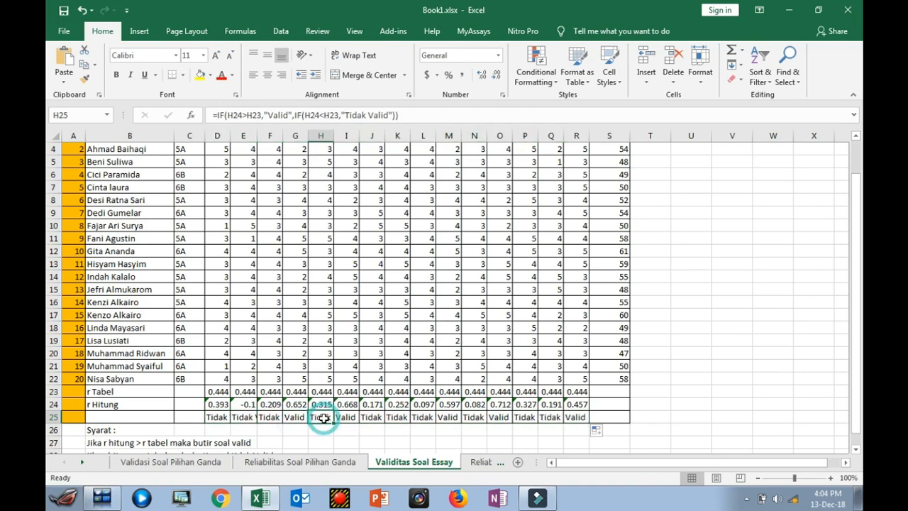
left_click(346, 419)
left_click(367, 418)
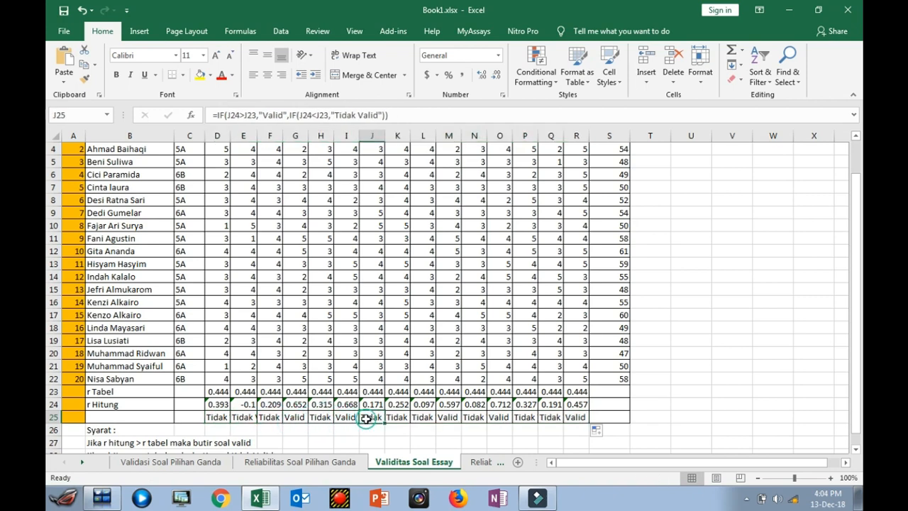
left_click(395, 420)
left_click(422, 420)
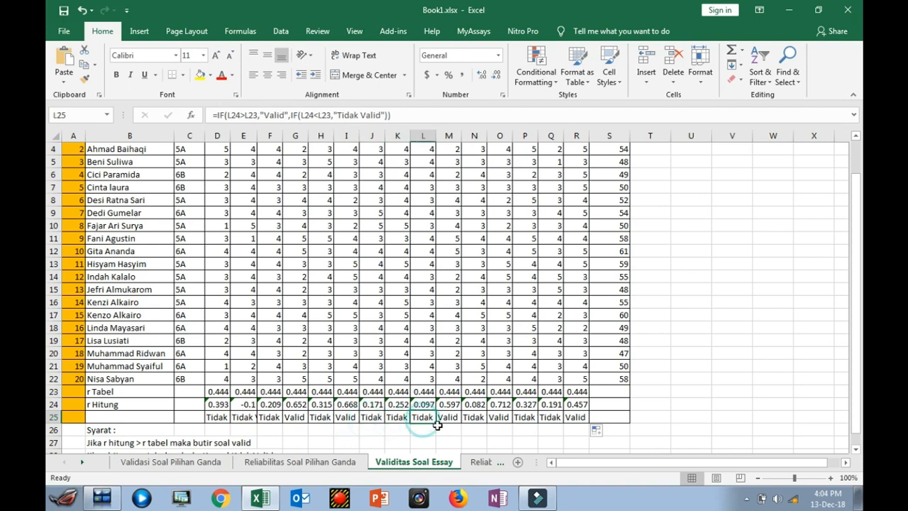
left_click(447, 420)
left_click(475, 420)
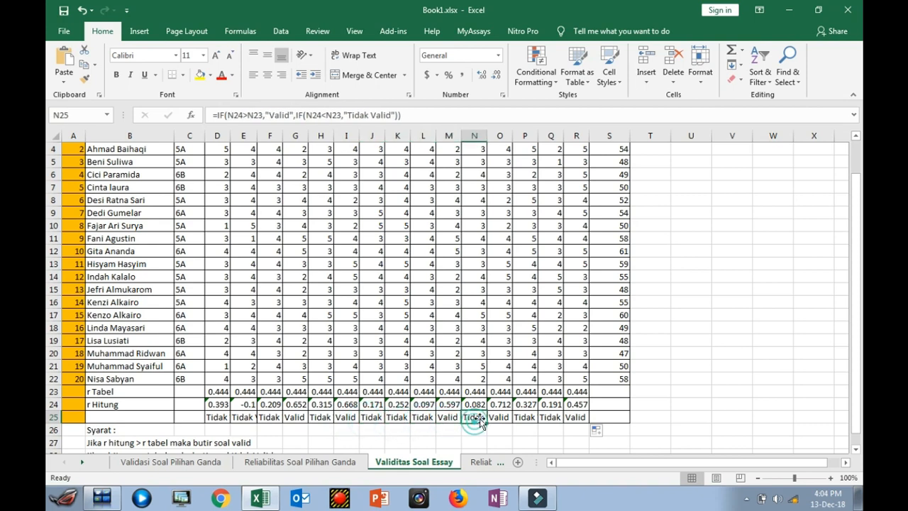
left_click(499, 418)
left_click(527, 417)
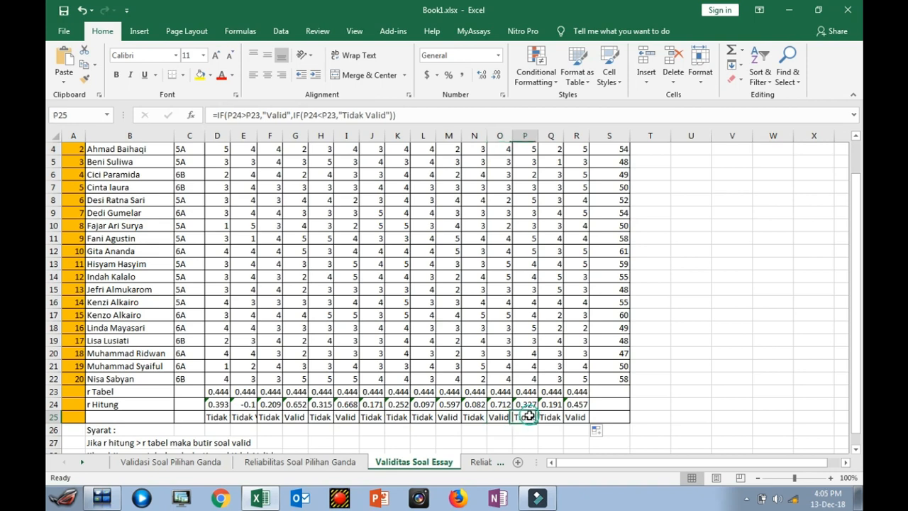
left_click(549, 418)
left_click(570, 426)
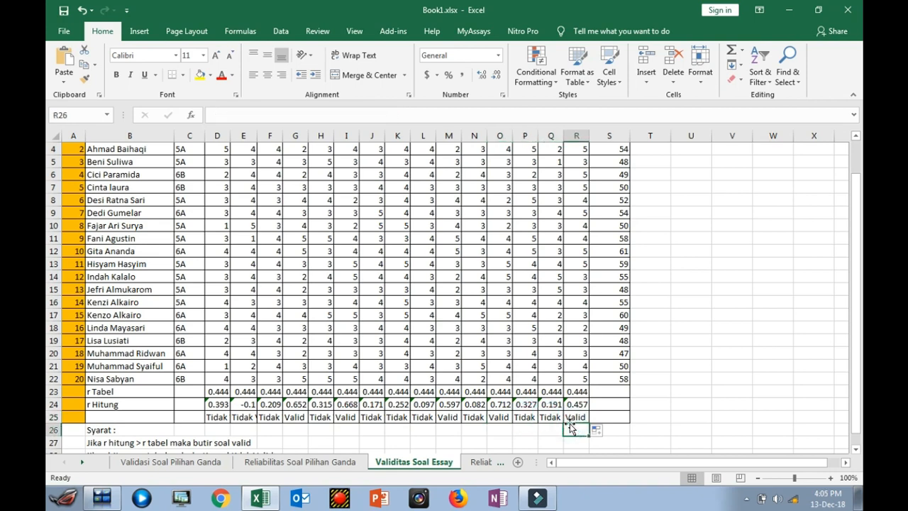
Review the row 25 classifications of essay questions 4, 6 and 10, and the r Hitung formula for question 15
left_click(232, 276)
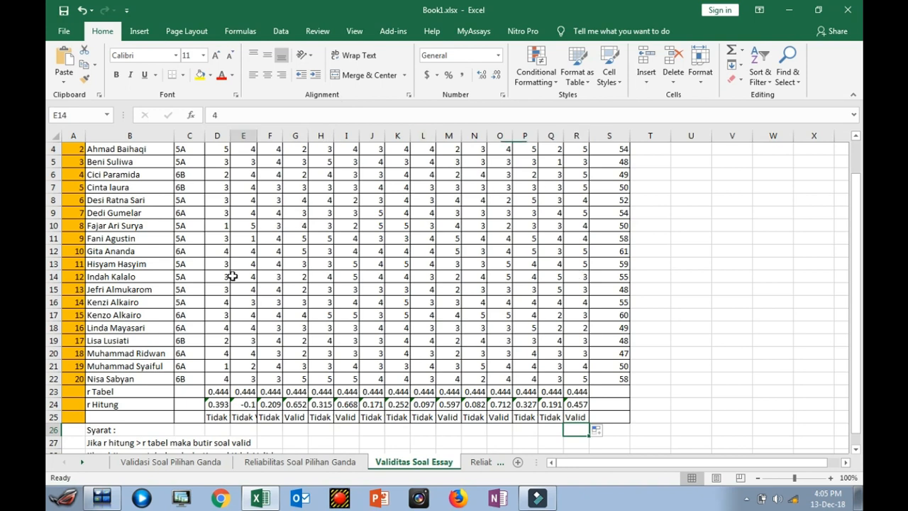
left_click(298, 419)
left_click(347, 419)
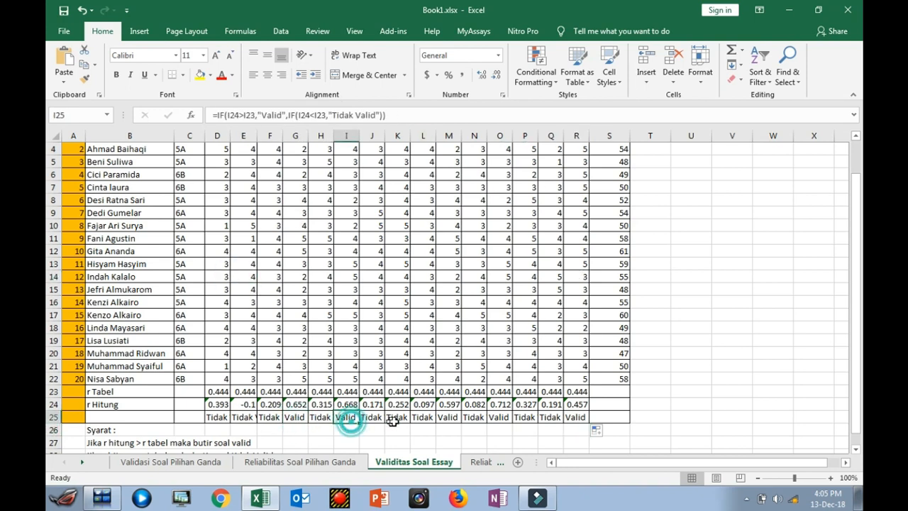
left_click(442, 418)
left_click(500, 429)
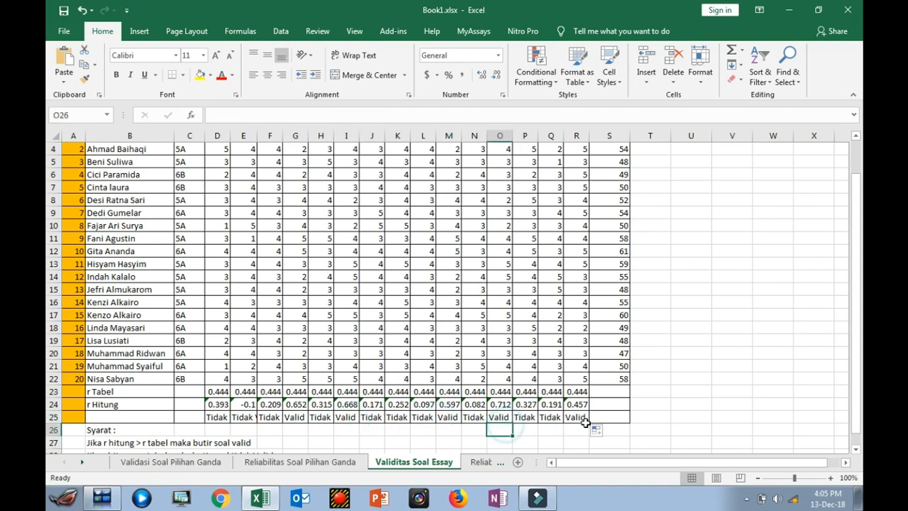
left_click(568, 406)
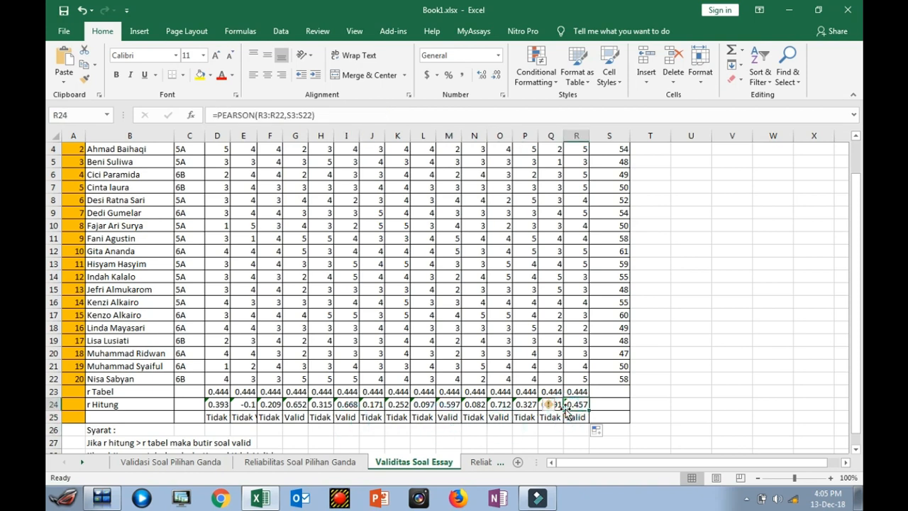